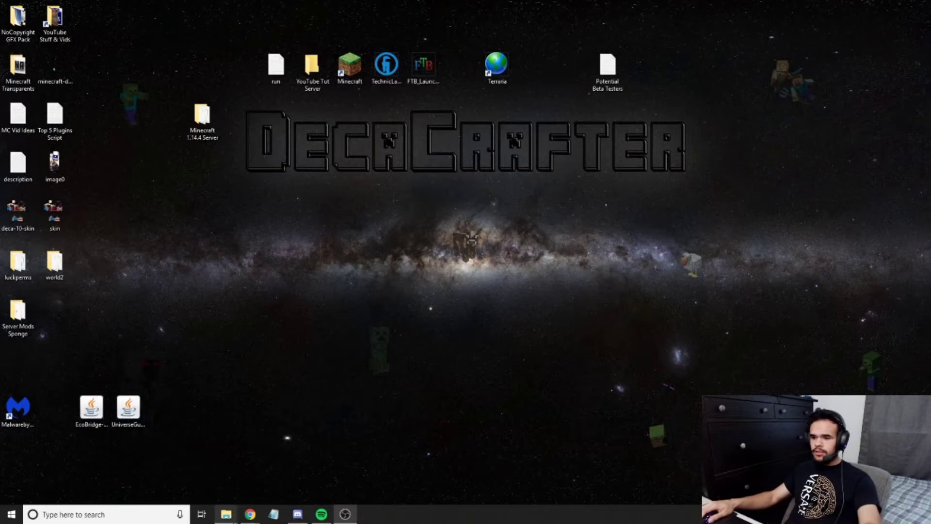
- Start the Windows Technic Launcher download on technicpack.net, discard the flagged file, and minimize Chrome
{"action": "mouse_move", "coordinate": [256, 508]}
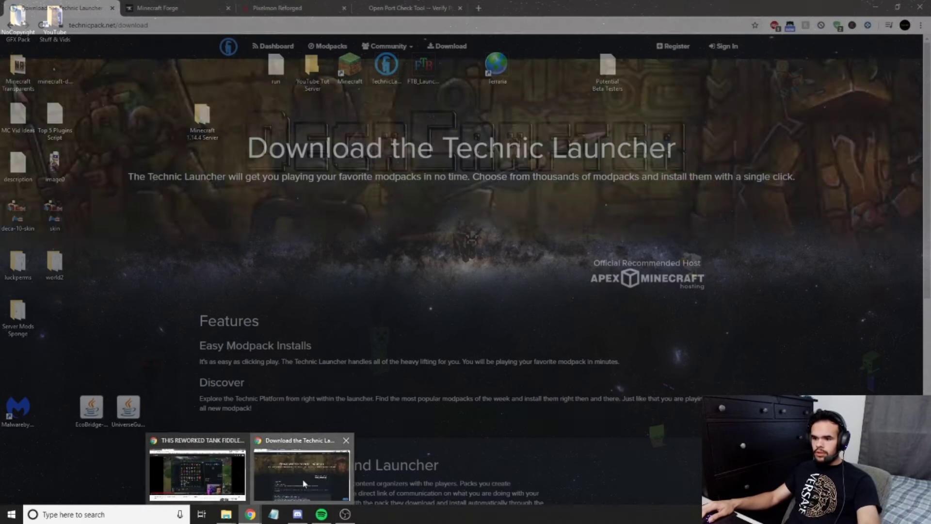
{"action": "left_click", "coordinate": [291, 466]}
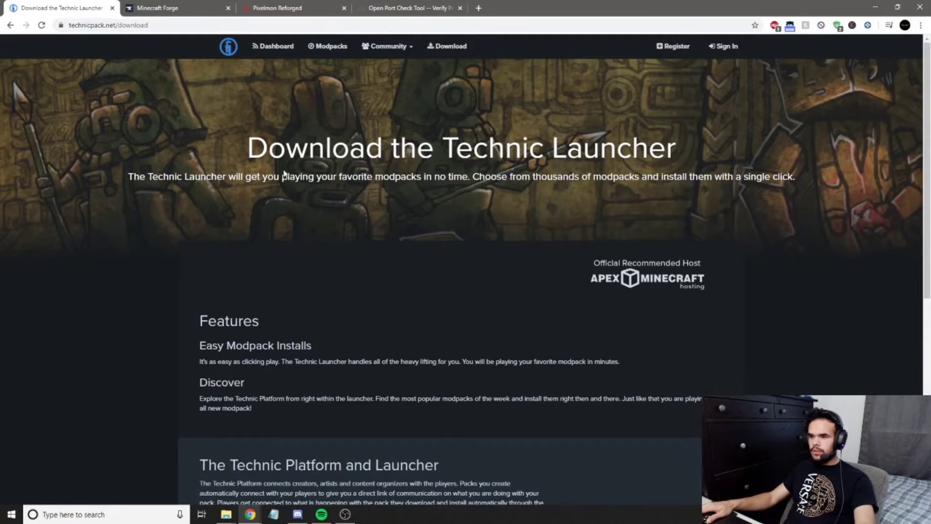
{"action": "scroll", "coordinate": [339, 189], "scroll_direction": "down", "scroll_amount": 4}
{"action": "scroll", "coordinate": [337, 192], "scroll_direction": "down", "scroll_amount": 3}
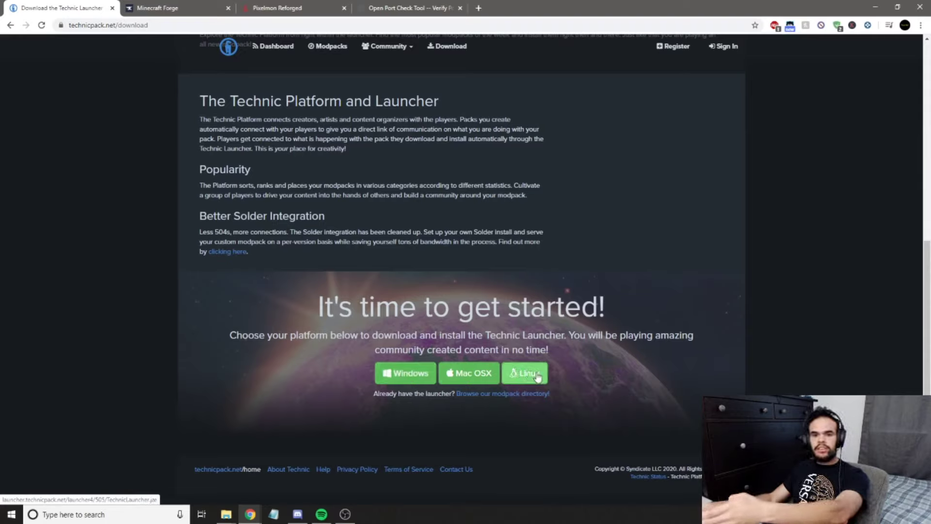
{"action": "left_click", "coordinate": [386, 375]}
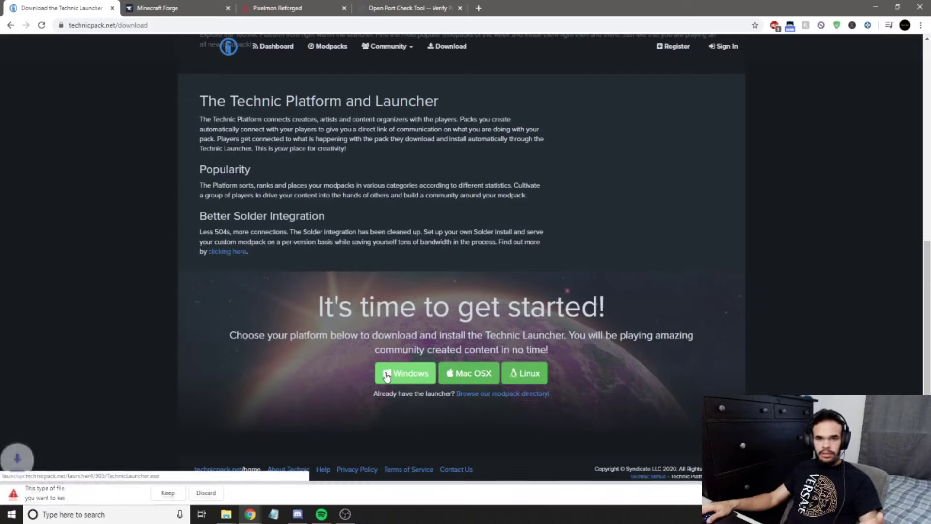
{"action": "left_click", "coordinate": [206, 492]}
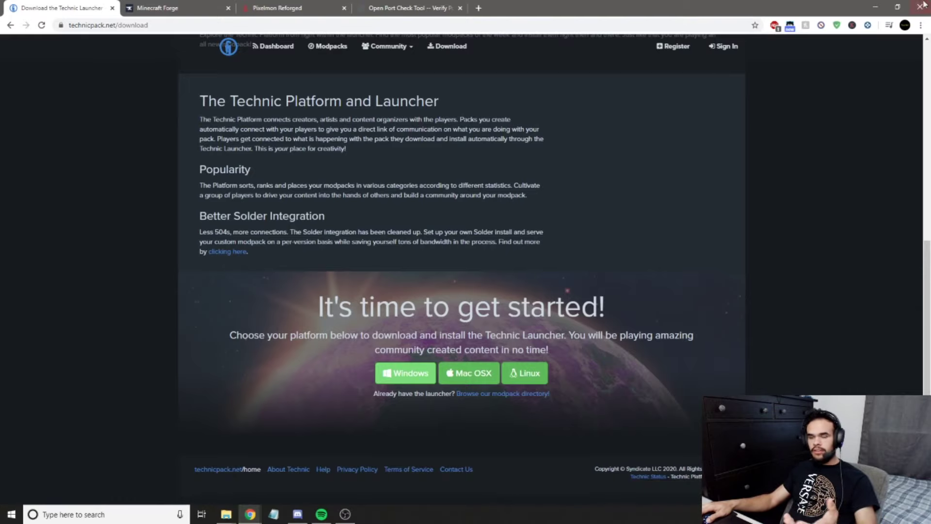
{"action": "left_click", "coordinate": [876, 6]}
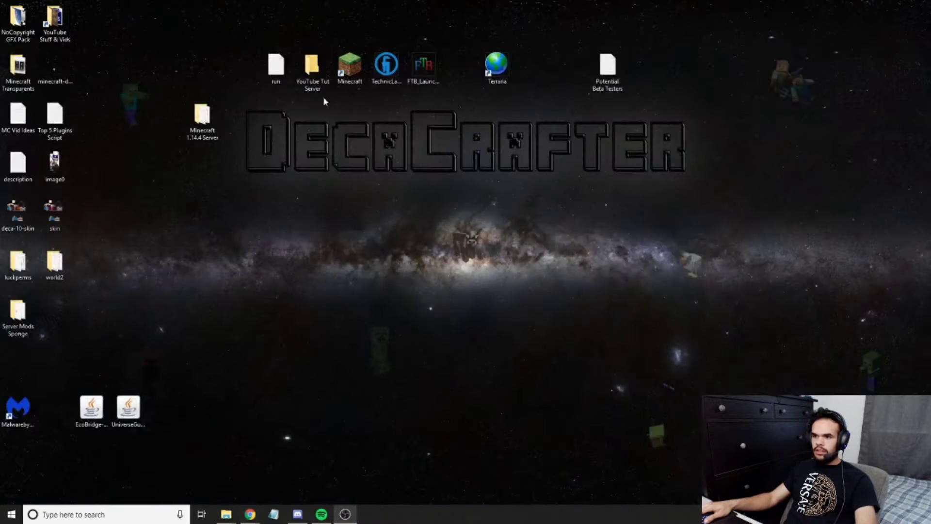
- Launch Technic Launcher, search the Modpacks page for 'pixelmon re', then minimize the launcher
{"action": "left_click", "coordinate": [386, 70]}
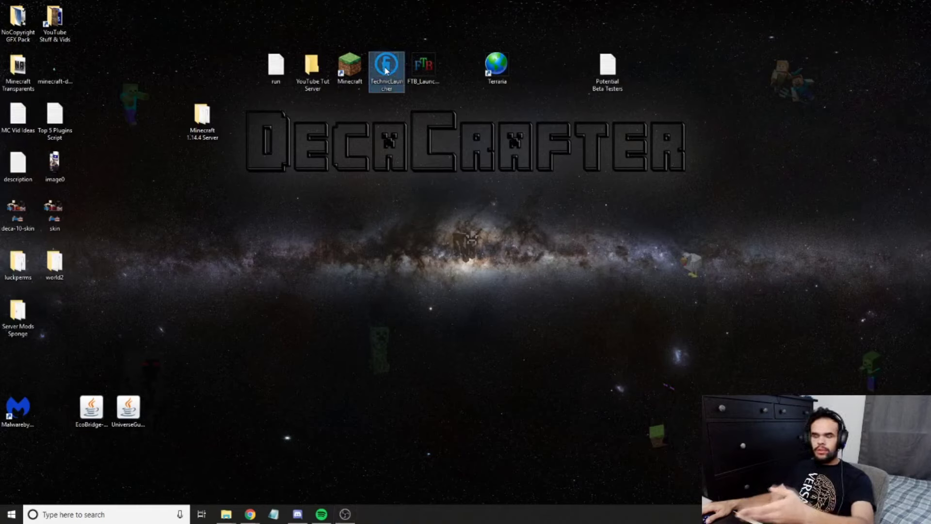
{"action": "double_click", "coordinate": [387, 70]}
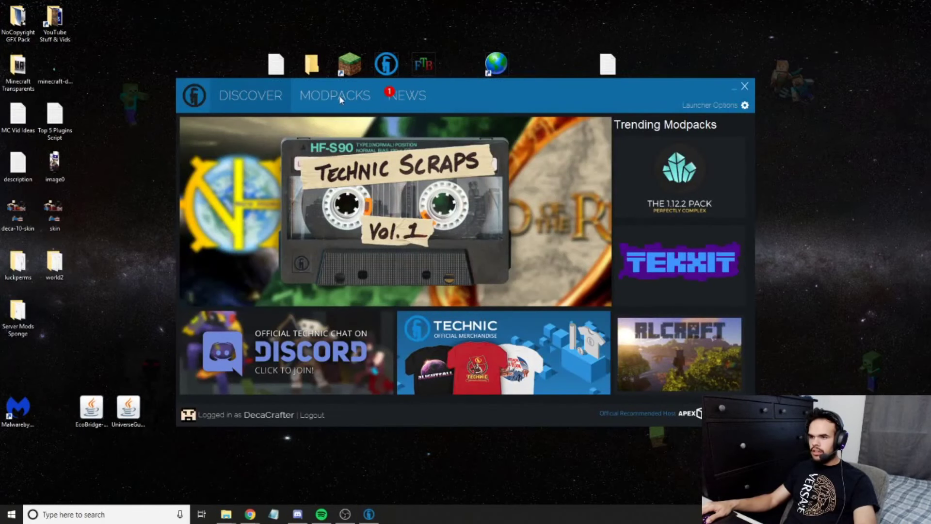
{"action": "left_click", "coordinate": [339, 95]}
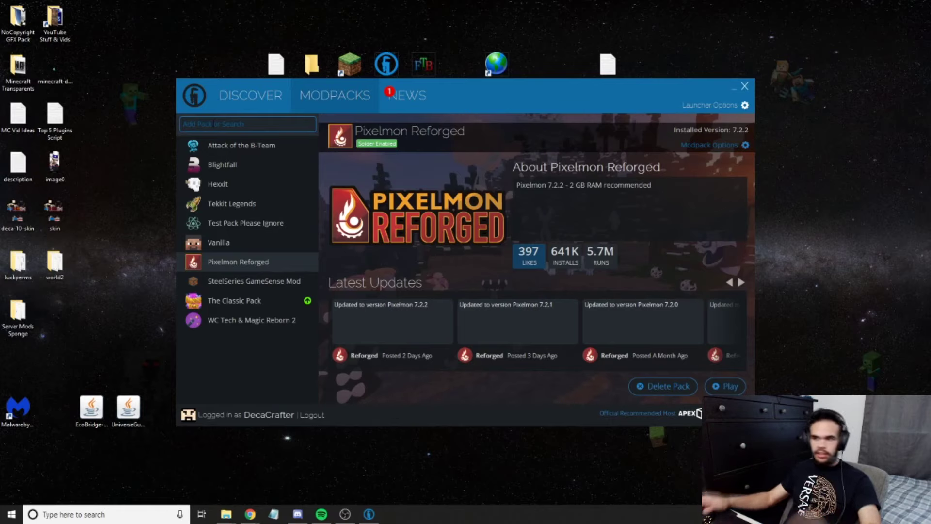
{"action": "left_click", "coordinate": [184, 124]}
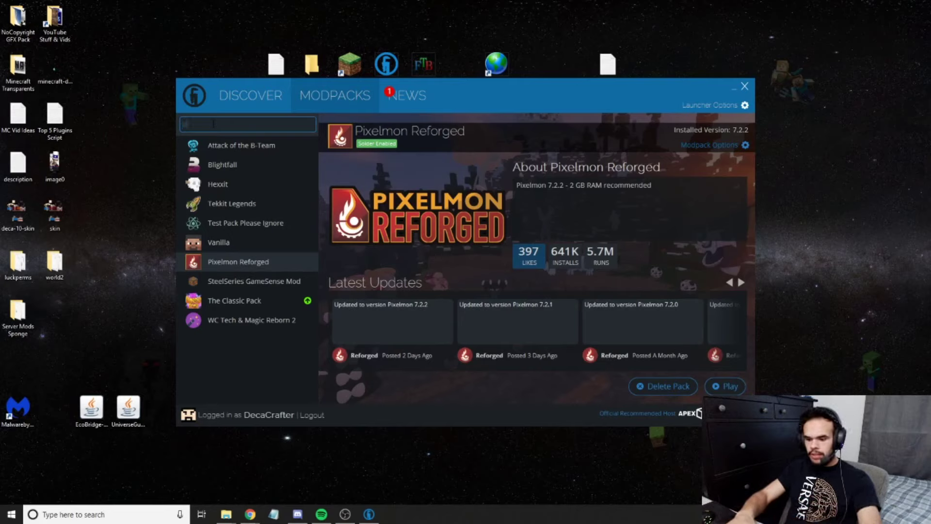
{"action": "type", "text": "pixelmon re"}
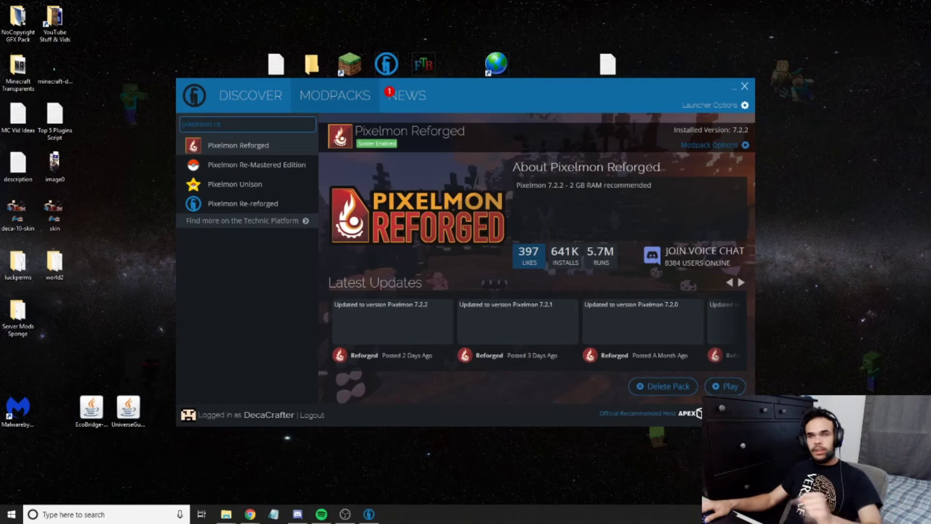
{"action": "left_click", "coordinate": [734, 87]}
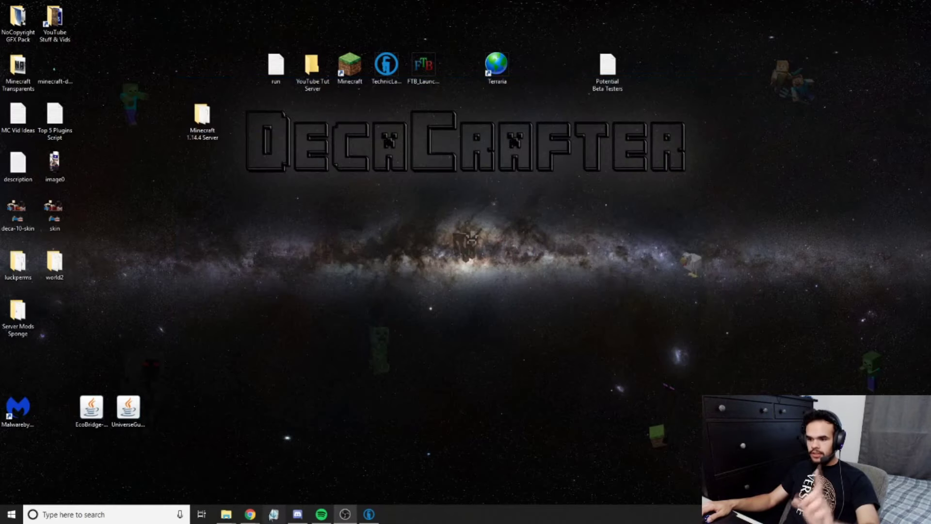
- Check the required Forge build 2838 on the Pixelmon Reforged page
{"action": "mouse_move", "coordinate": [251, 514]}
{"action": "left_click", "coordinate": [285, 464]}
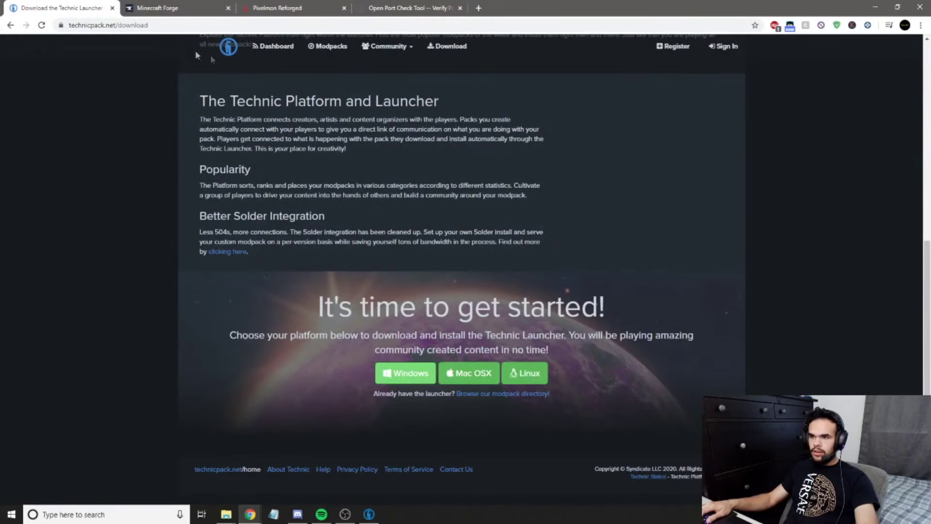
{"action": "left_click", "coordinate": [157, 8]}
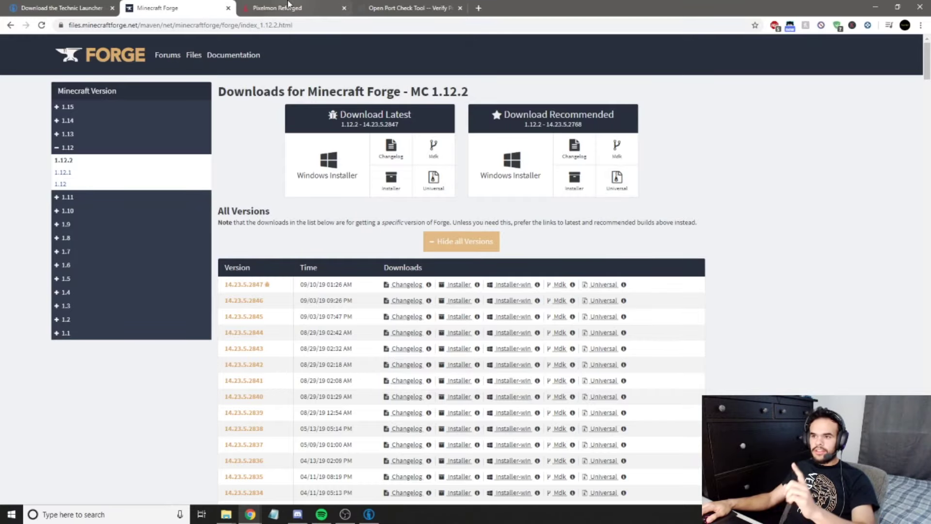
{"action": "left_click", "coordinate": [285, 7]}
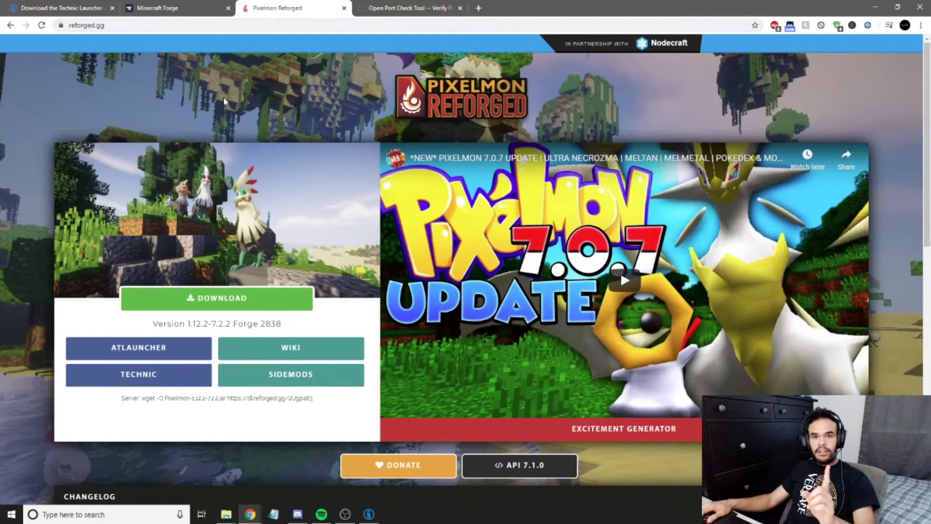
{"action": "left_click_drag", "start_coordinate": [252, 323], "coordinate": [289, 327]}
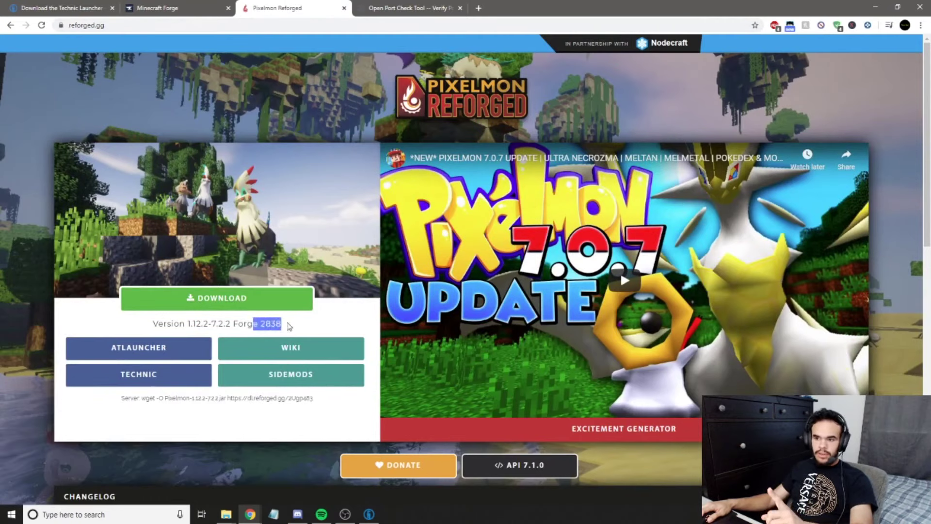
{"action": "left_click", "coordinate": [288, 329]}
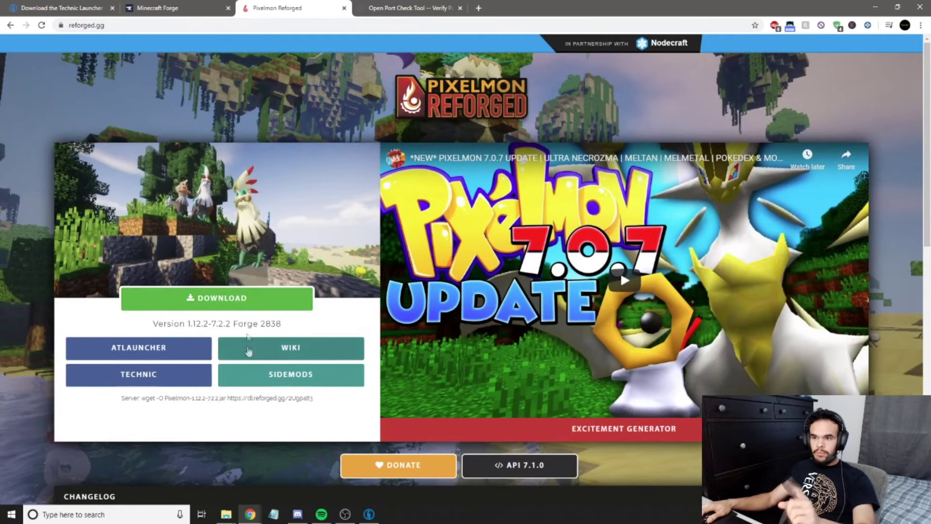
{"action": "left_click_drag", "start_coordinate": [261, 323], "coordinate": [289, 330]}
{"action": "left_click", "coordinate": [289, 329]}
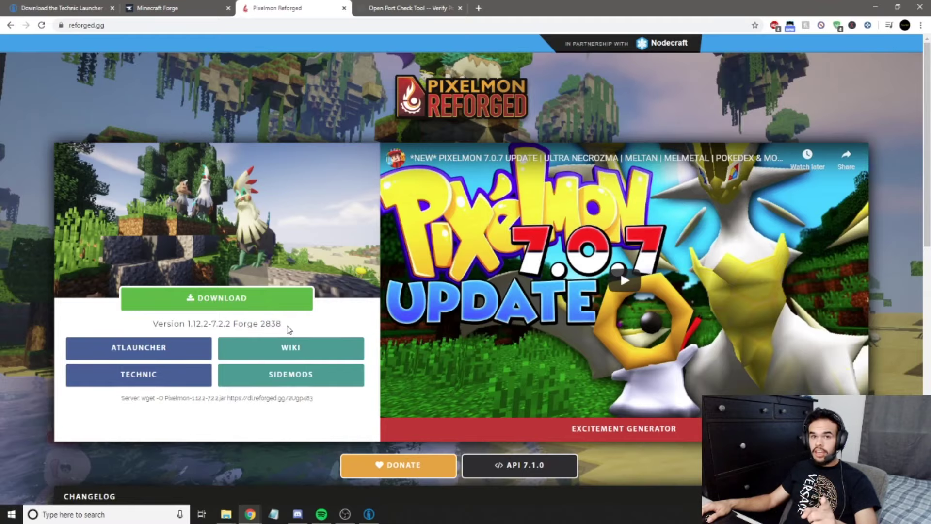
- Download the Forge 14.23.5.2838 installer, close the ad tab, and shrink the browser window
{"action": "left_click", "coordinate": [160, 8]}
{"action": "scroll", "coordinate": [280, 328], "scroll_direction": "down", "scroll_amount": 3}
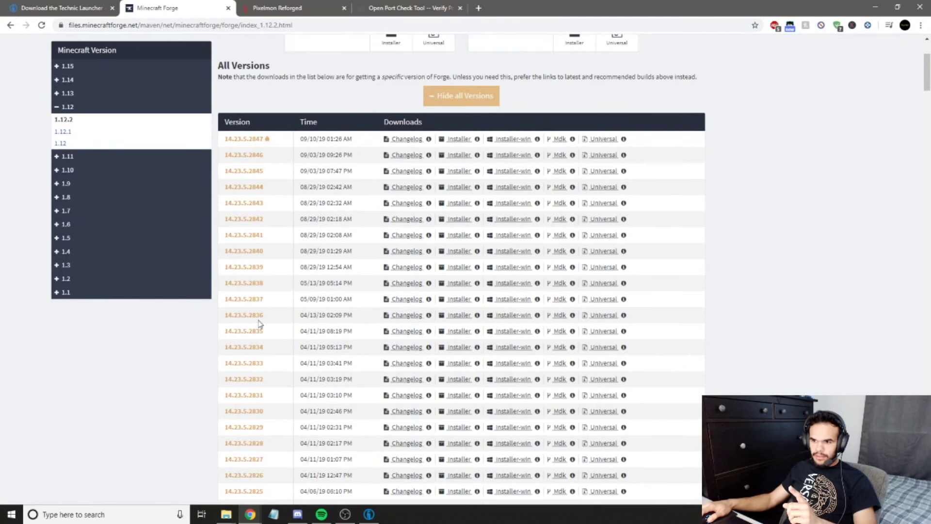
{"action": "left_click_drag", "start_coordinate": [262, 284], "coordinate": [221, 290]}
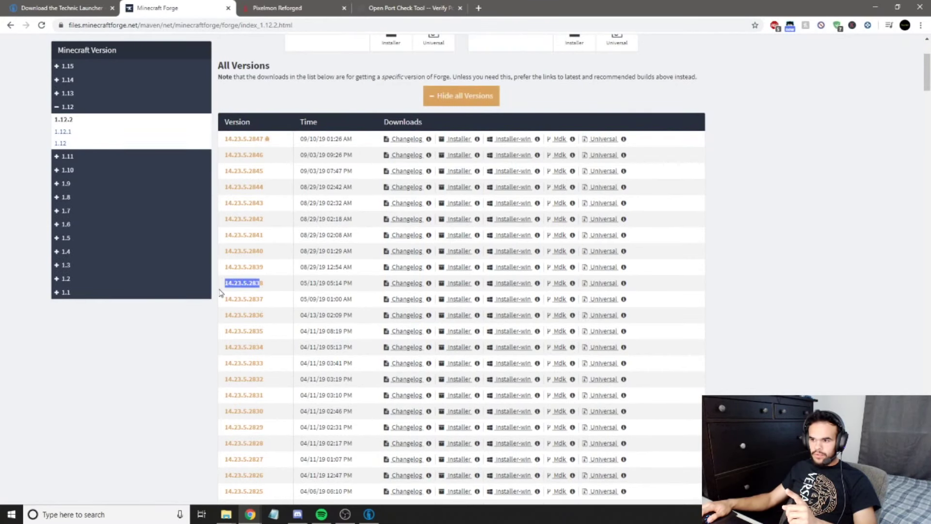
{"action": "left_click", "coordinate": [451, 288]}
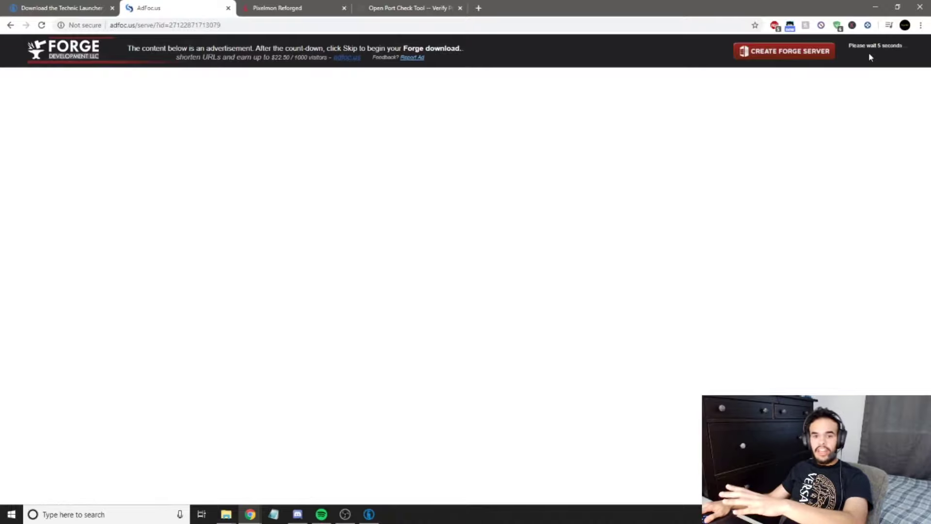
{"action": "left_click", "coordinate": [228, 8]}
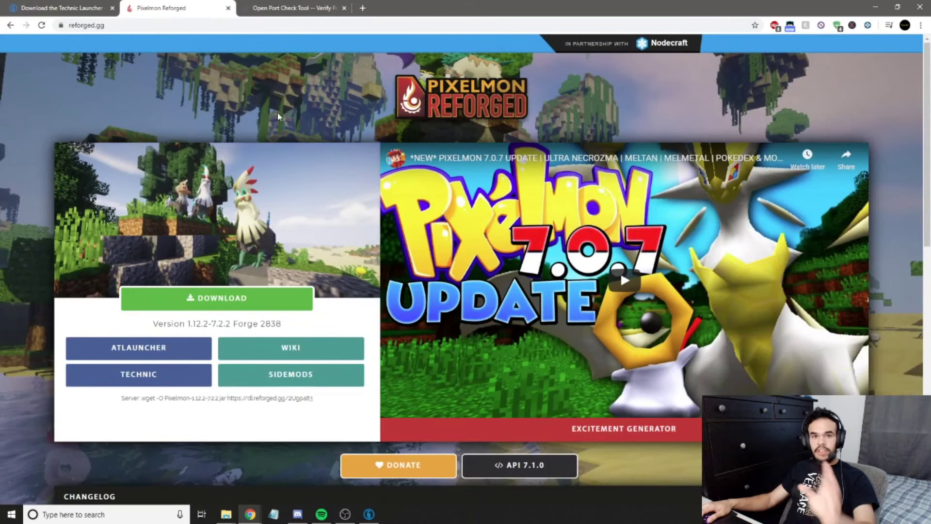
{"action": "left_click_drag", "start_coordinate": [388, 6], "coordinate": [500, 231]}
- Drag the Forge 1.12.2-14.23.5.2838 installer from Downloads onto the desktop
{"action": "left_click", "coordinate": [776, 226]}
{"action": "mouse_move", "coordinate": [226, 514]}
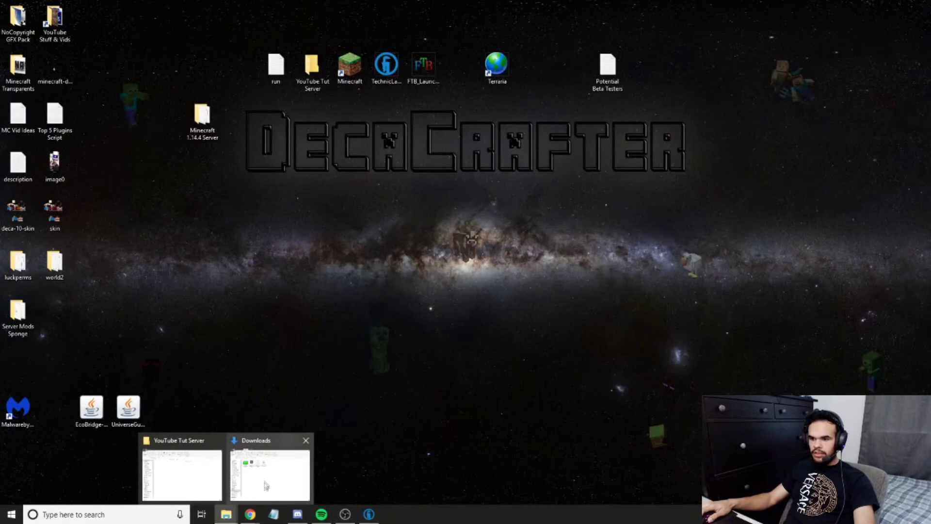
{"action": "left_click", "coordinate": [266, 485]}
{"action": "left_click", "coordinate": [335, 165]}
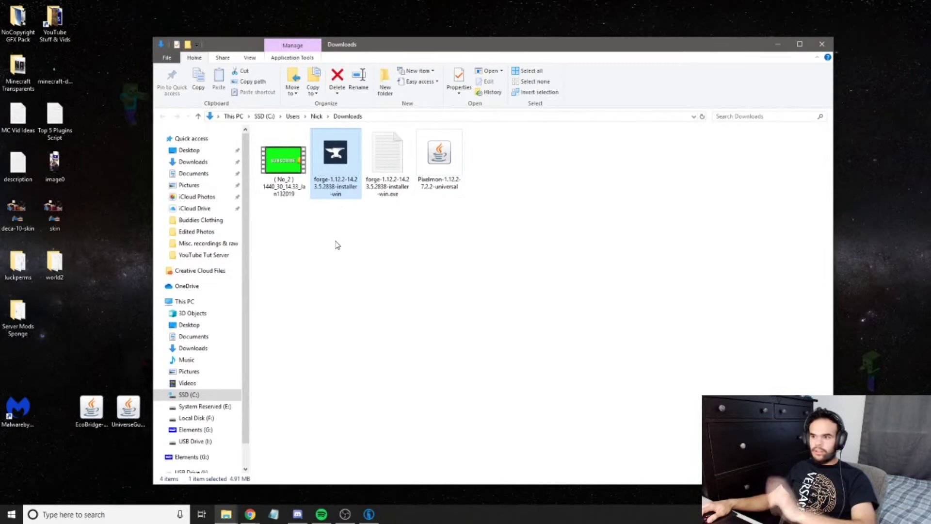
{"action": "left_click_drag", "start_coordinate": [490, 45], "coordinate": [633, 140]}
{"action": "left_click_drag", "start_coordinate": [478, 252], "coordinate": [205, 194]}
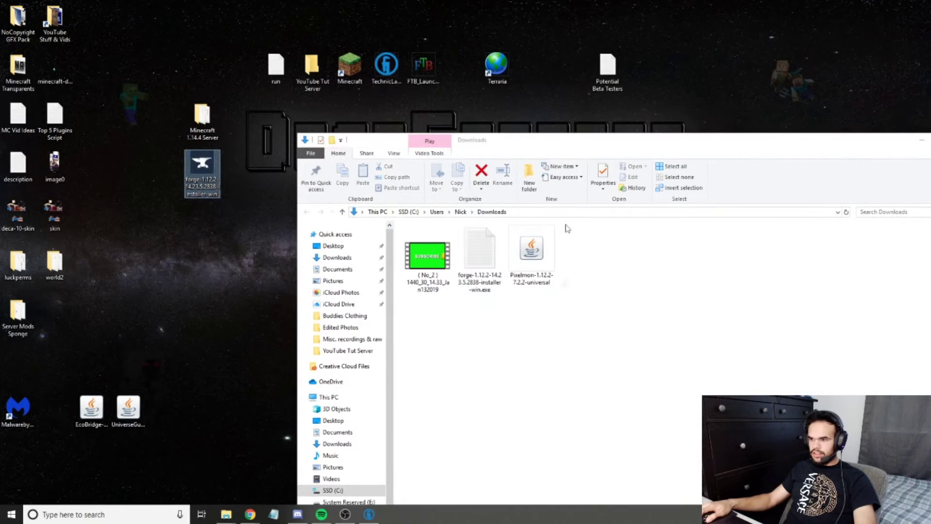
{"action": "left_click_drag", "start_coordinate": [624, 143], "coordinate": [476, 150]}
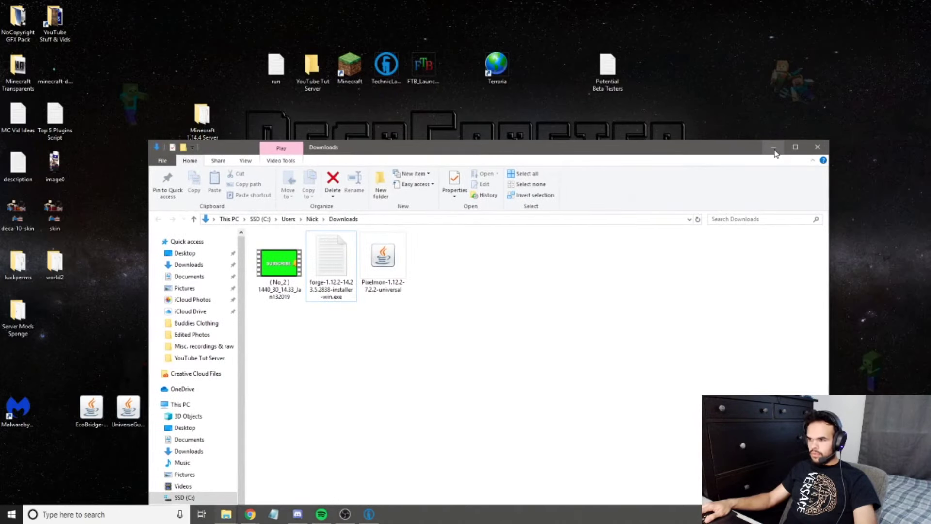
{"action": "left_click", "coordinate": [774, 148]}
- Download Pixelmon 1.12.2-7.2.2 from reforged.gg and close the AdFoc.us ad tab
{"action": "mouse_move", "coordinate": [251, 514]}
{"action": "left_click", "coordinate": [314, 468]}
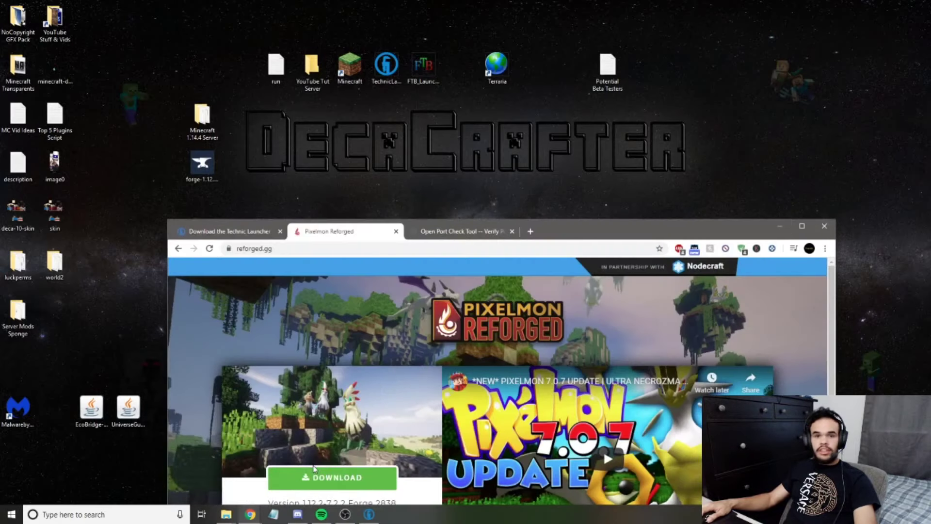
{"action": "double_click", "coordinate": [557, 230]}
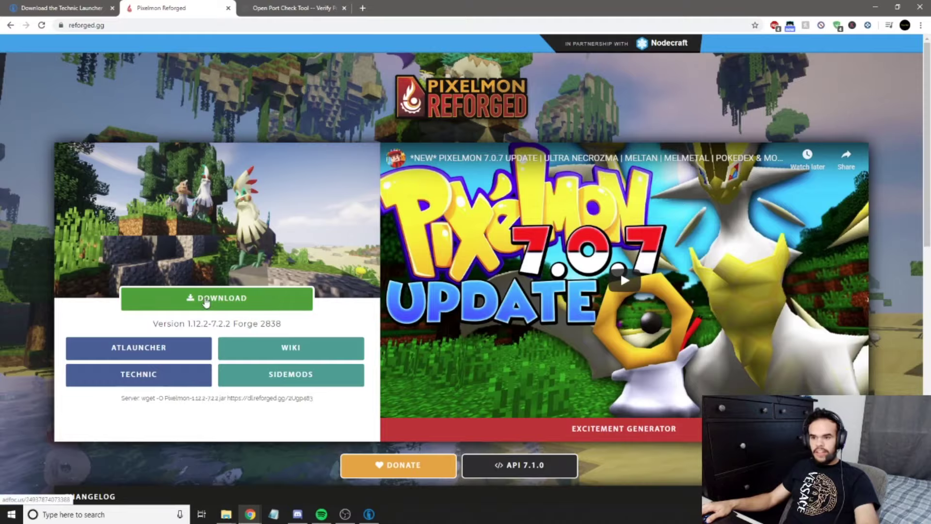
{"action": "left_click", "coordinate": [245, 306]}
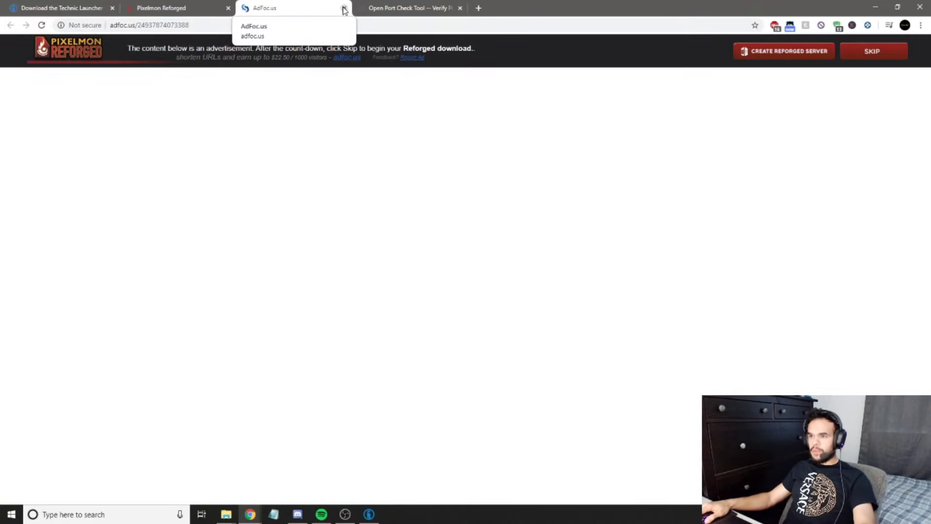
{"action": "left_click", "coordinate": [344, 8]}
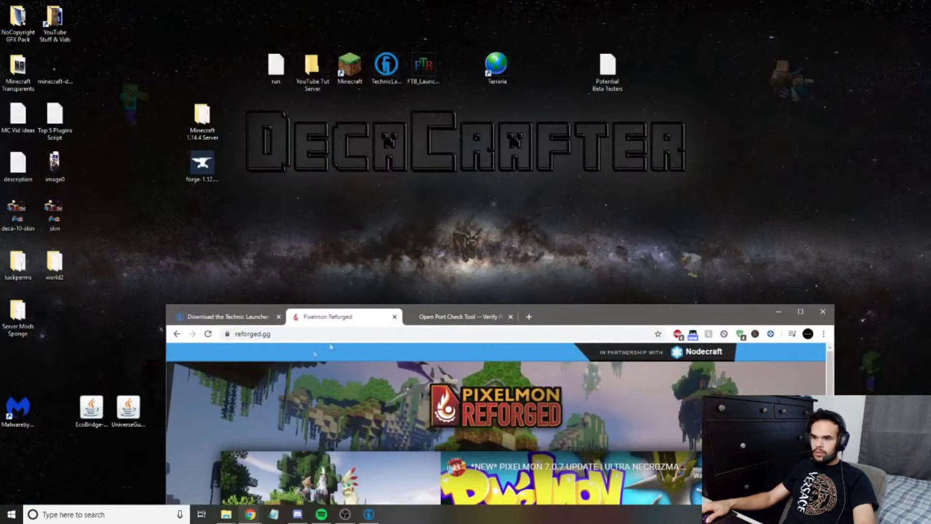
{"action": "left_click", "coordinate": [226, 514]}
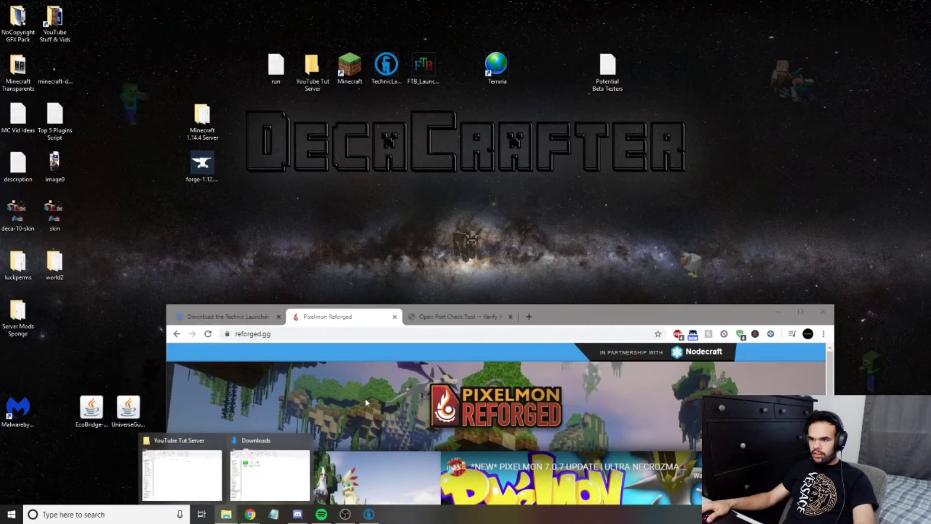
- Move the Pixelmon-1.12.2-7.2.2-universal jar from Downloads onto the desktop and close Explorer
{"action": "left_click", "coordinate": [269, 476]}
{"action": "left_click_drag", "start_coordinate": [383, 262], "coordinate": [297, 120]}
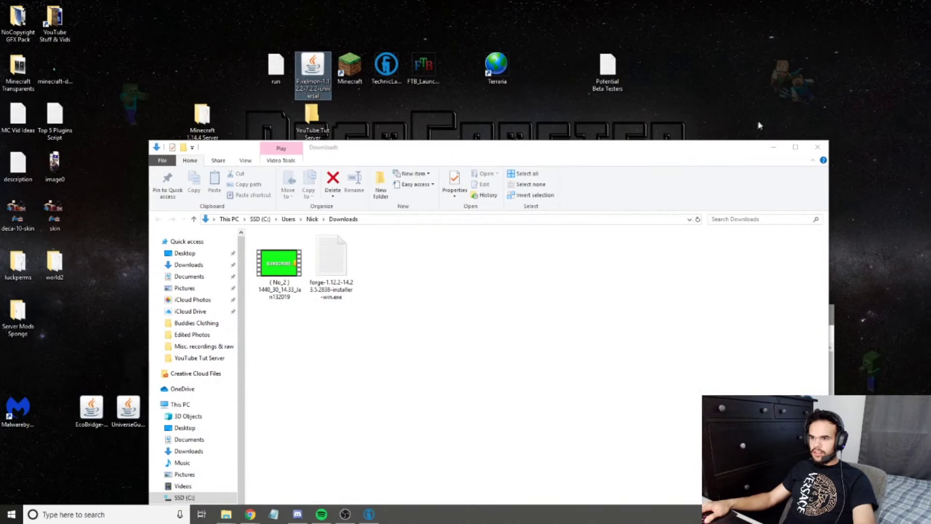
{"action": "left_click", "coordinate": [818, 147]}
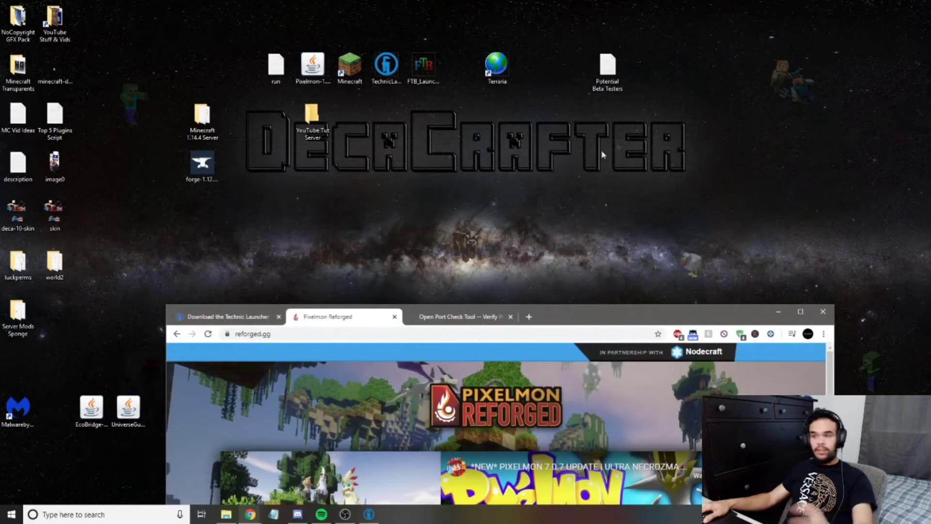
- Close the Reforged and Technic tabs, minimize Chrome, and arrange the jar and server folder icons
{"action": "double_click", "coordinate": [727, 312]}
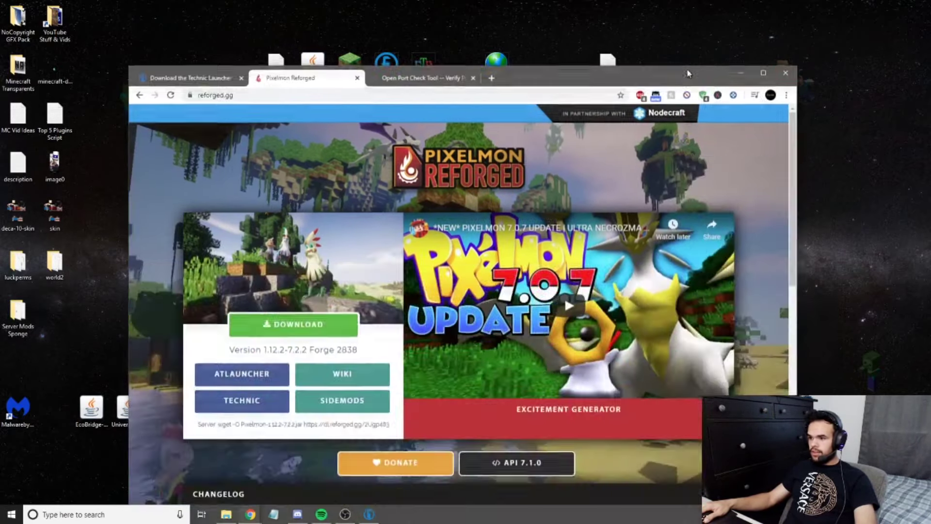
{"action": "left_click", "coordinate": [230, 10]}
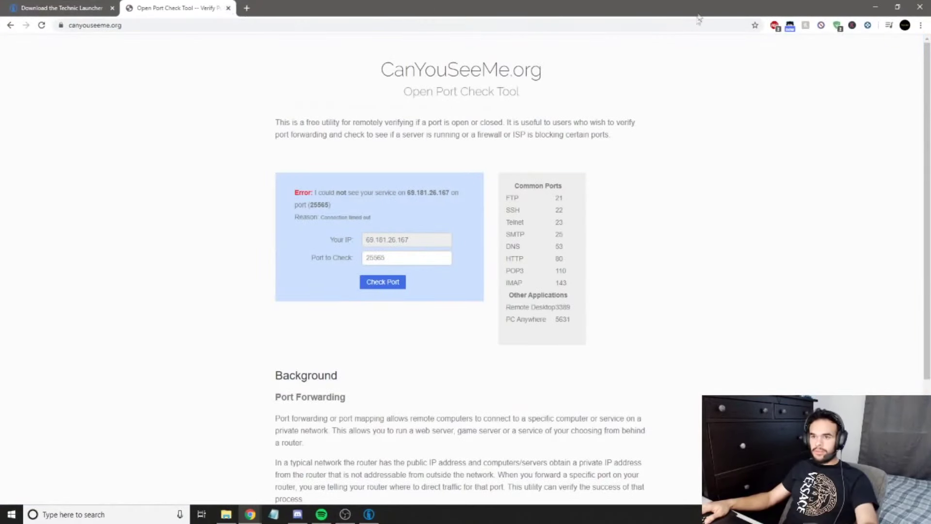
{"action": "left_click", "coordinate": [62, 8]}
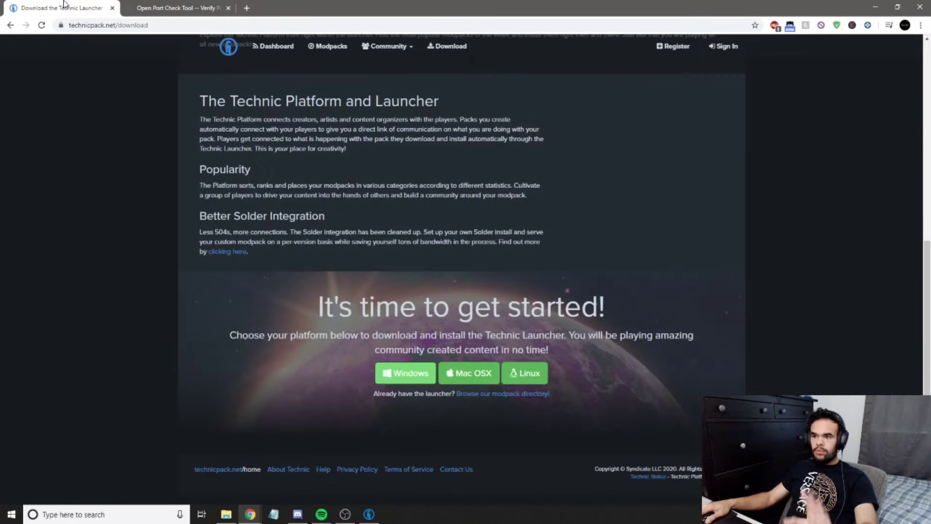
{"action": "left_click", "coordinate": [112, 7]}
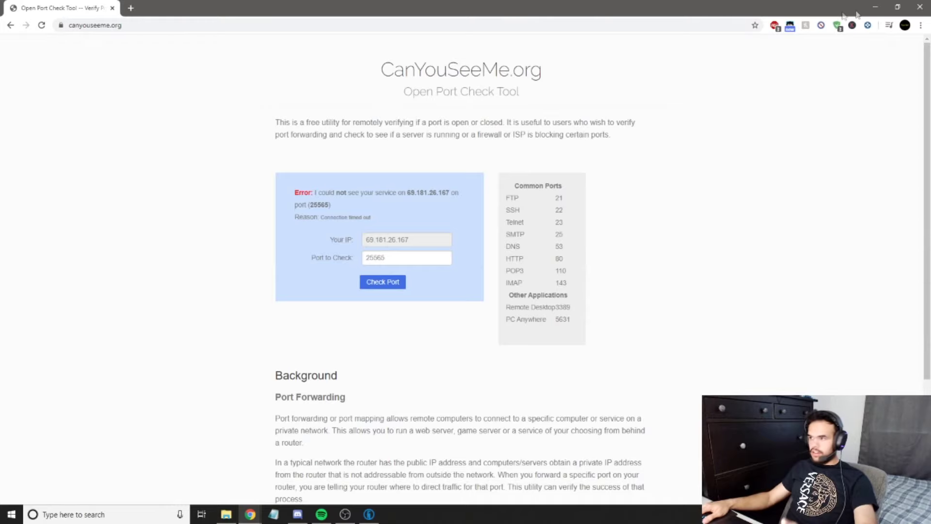
{"action": "left_click", "coordinate": [873, 8]}
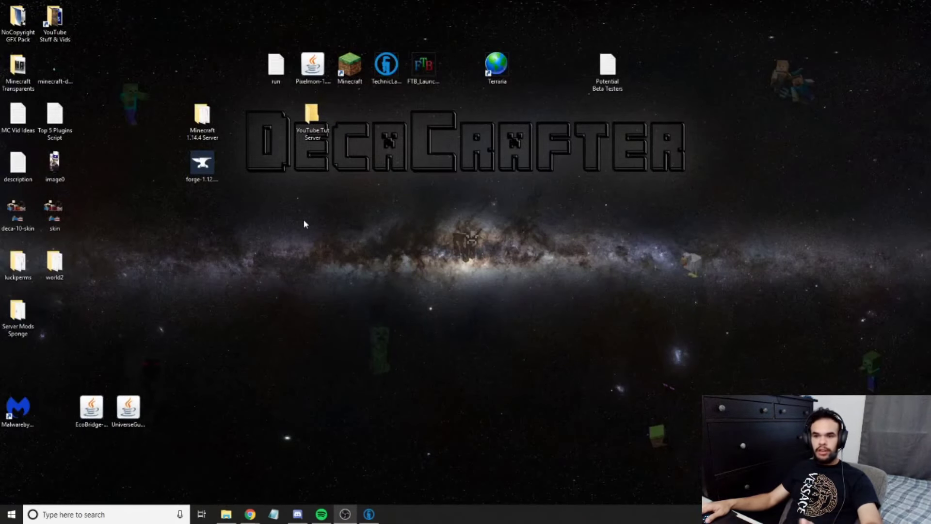
{"action": "left_click_drag", "start_coordinate": [313, 68], "coordinate": [202, 214]}
{"action": "left_click_drag", "start_coordinate": [310, 114], "coordinate": [311, 68]}
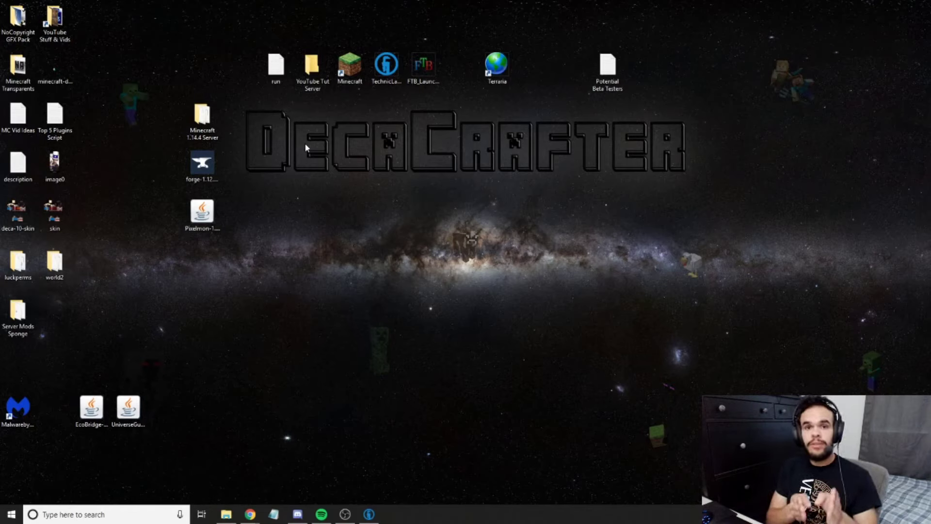
- Run the Forge installer as a server install into Desktop > YouTube Tut Server
{"action": "left_click", "coordinate": [207, 164]}
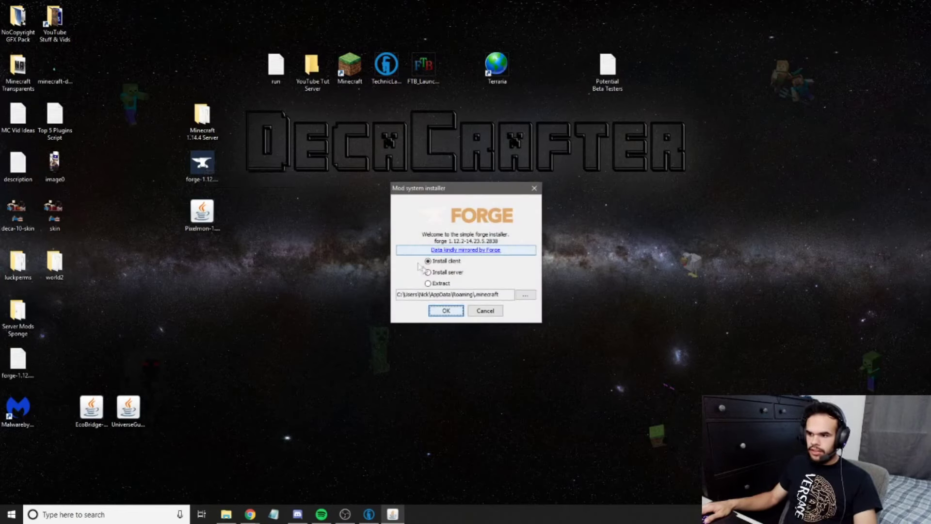
{"action": "left_click", "coordinate": [428, 272]}
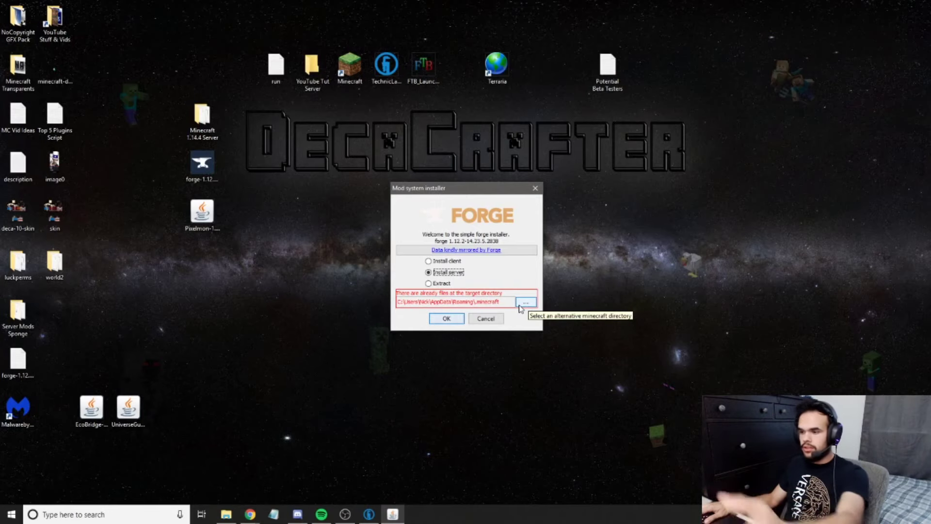
{"action": "left_click", "coordinate": [520, 305]}
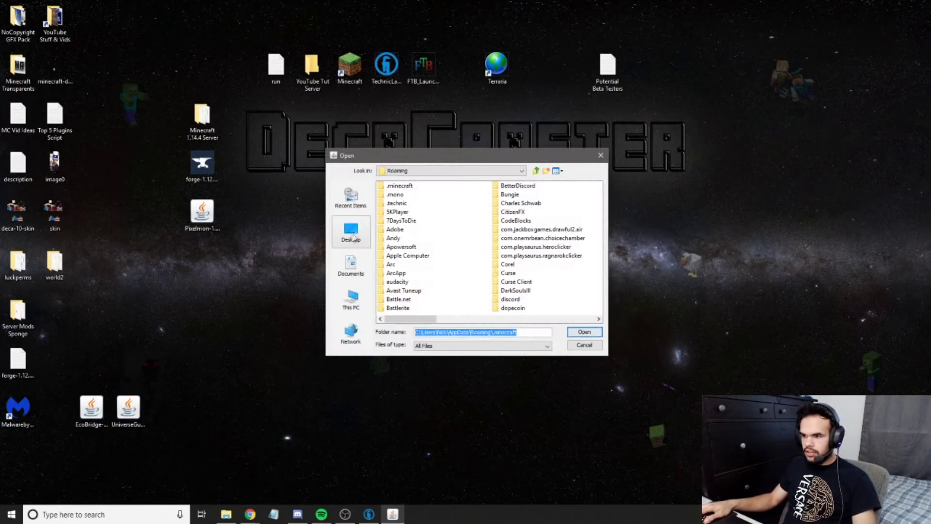
{"action": "left_click", "coordinate": [350, 232]}
{"action": "left_click", "coordinate": [490, 204]}
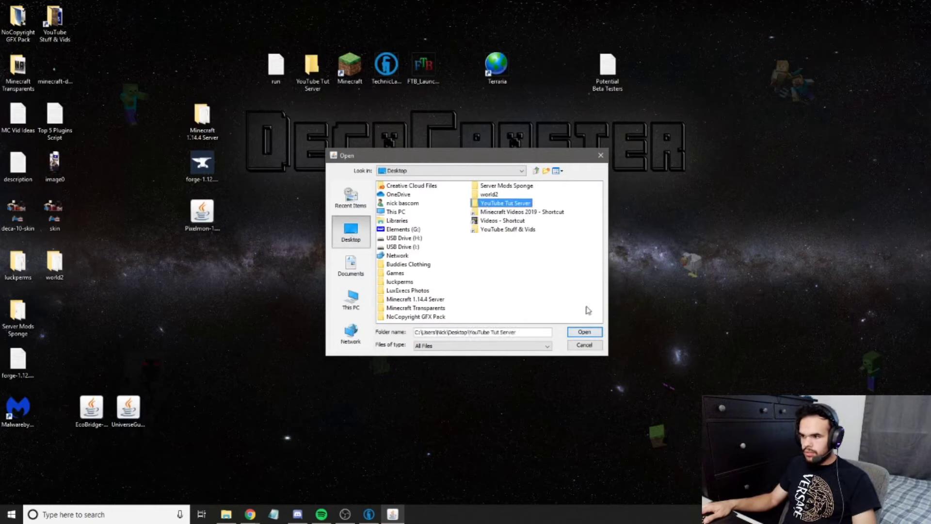
{"action": "left_click", "coordinate": [584, 333]}
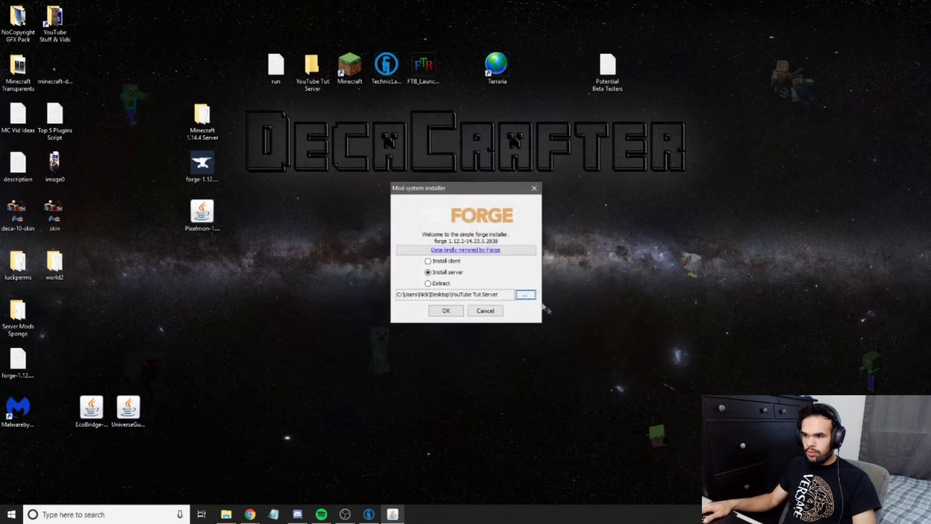
{"action": "left_click", "coordinate": [446, 311]}
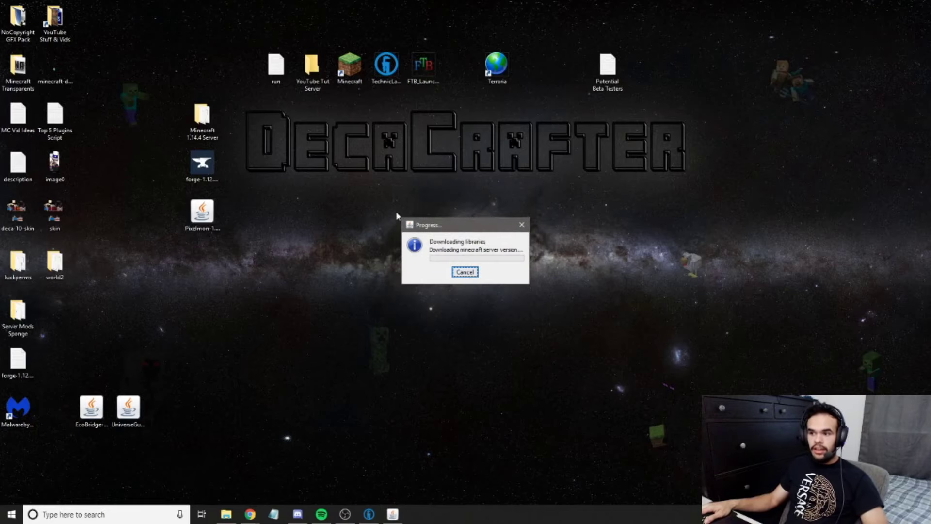
- Let the install download the Minecraft server and 20 libraries, then dismiss the Complete message
{"action": "double_click", "coordinate": [318, 73]}
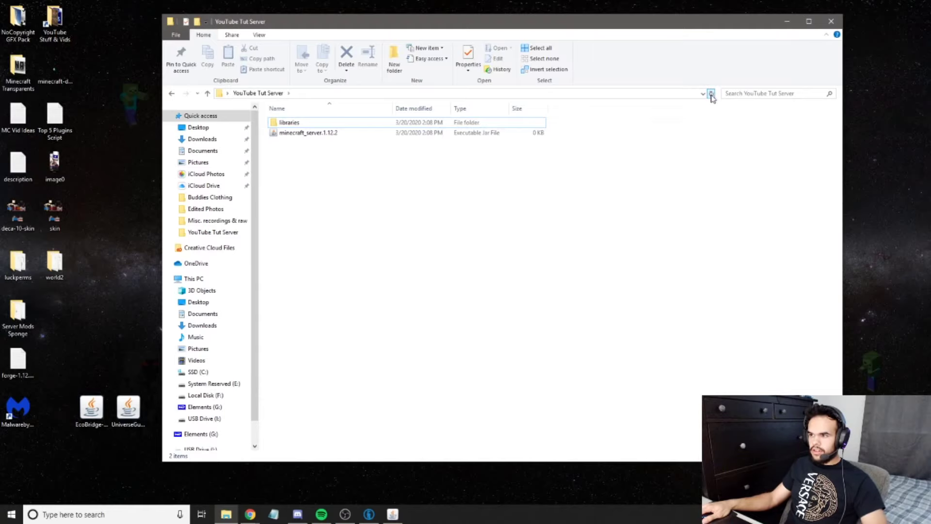
{"action": "left_click", "coordinate": [828, 21]}
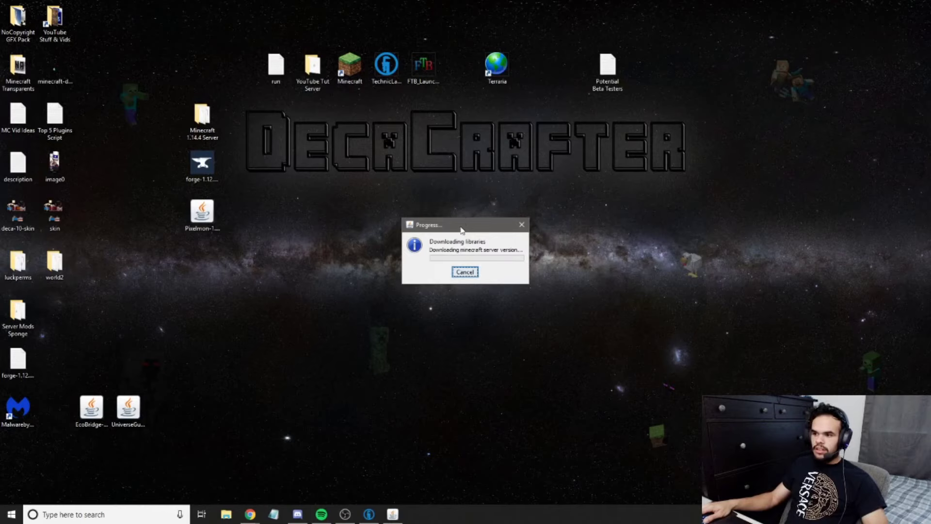
{"action": "left_click_drag", "start_coordinate": [461, 230], "coordinate": [455, 191]}
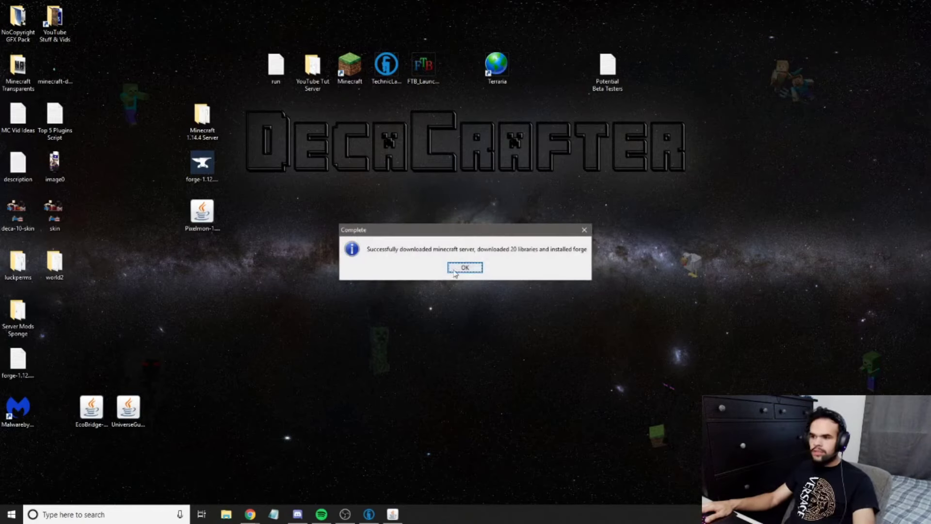
{"action": "left_click", "coordinate": [464, 267]}
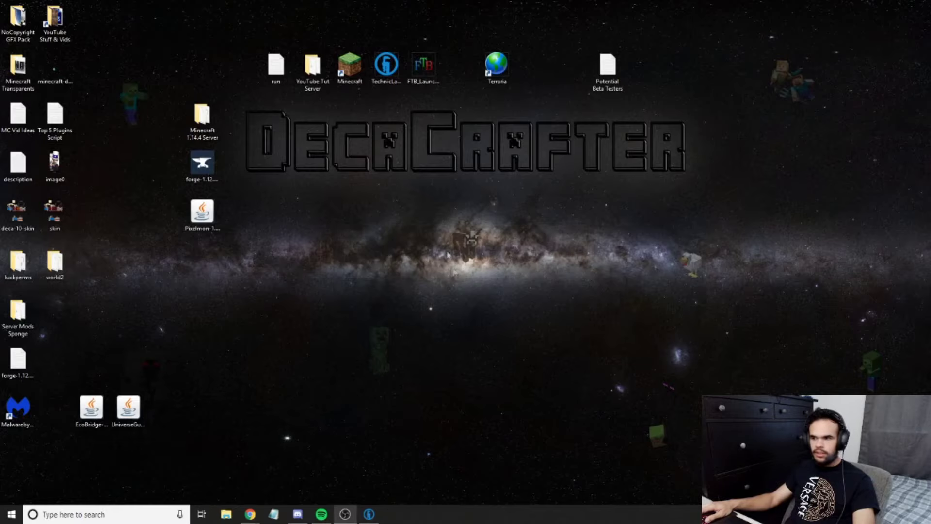
- Create a new text document named 'run' in the YouTube Tut Server folder
{"action": "double_click", "coordinate": [312, 68]}
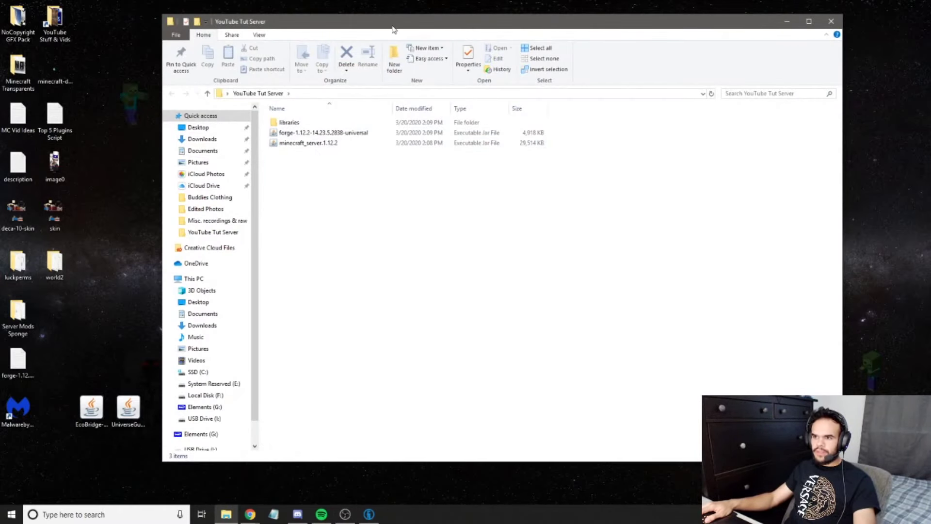
{"action": "left_click_drag", "start_coordinate": [392, 29], "coordinate": [480, 54]}
{"action": "right_click", "coordinate": [480, 221]}
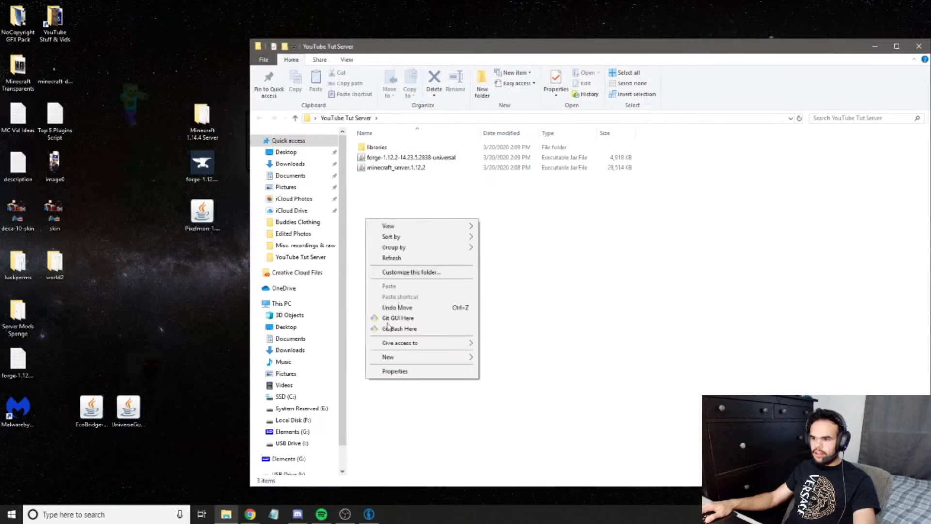
{"action": "mouse_move", "coordinate": [472, 359]}
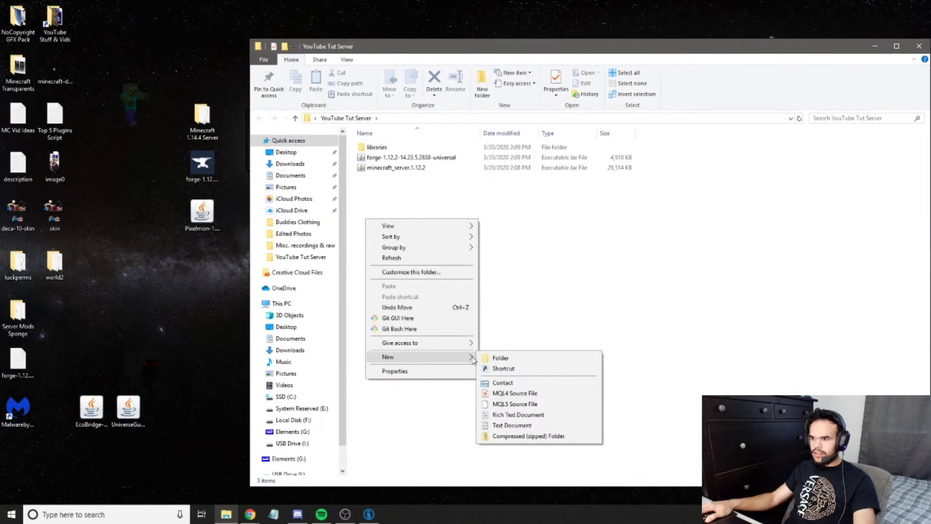
{"action": "left_click", "coordinate": [504, 425]}
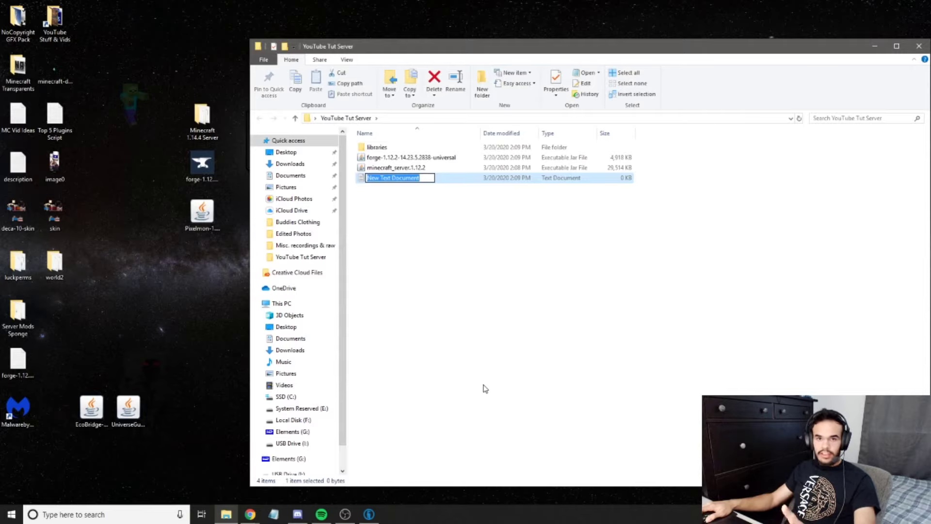
{"action": "type", "text": "run"}
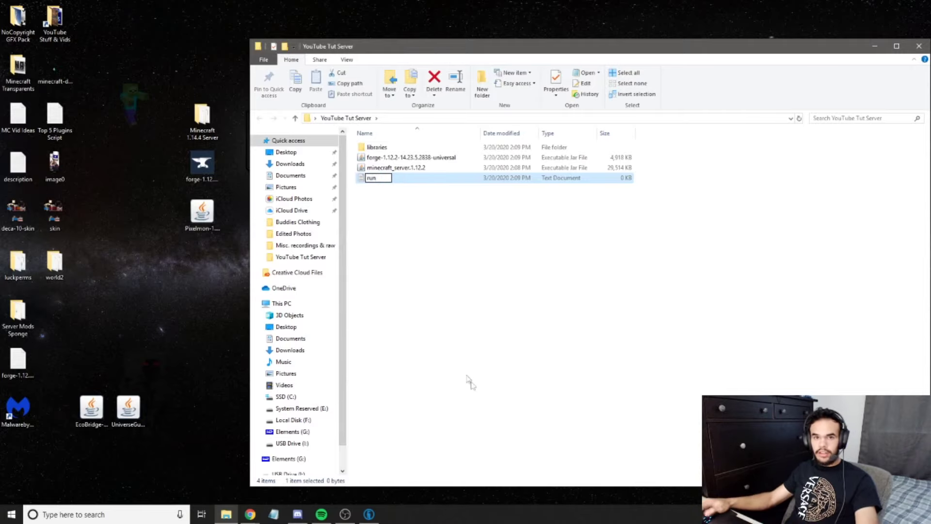
{"action": "key", "text": "Return"}
{"action": "left_click", "coordinate": [420, 285]}
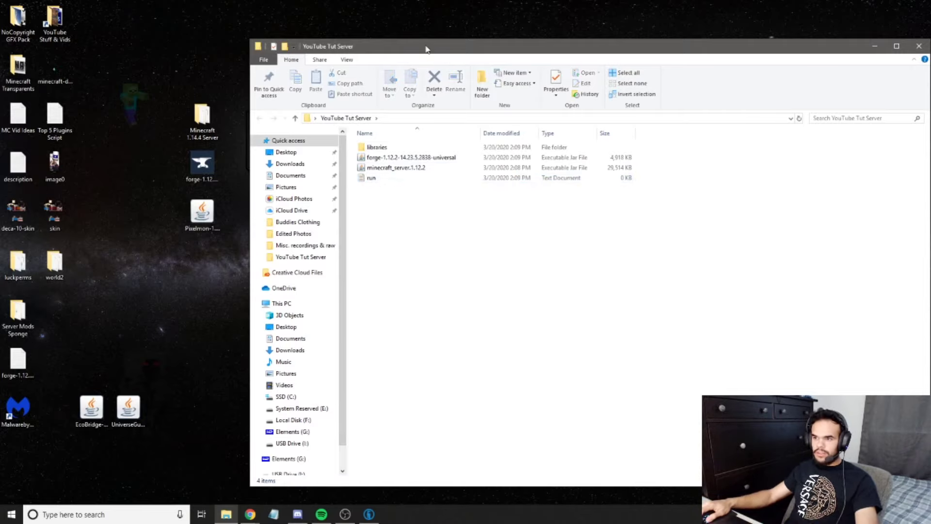
- Drag the desktop run file into the folder, replace the existing copy, and open it
{"action": "left_click_drag", "start_coordinate": [426, 49], "coordinate": [470, 126]}
{"action": "left_click_drag", "start_coordinate": [275, 68], "coordinate": [417, 293]}
{"action": "left_click", "coordinate": [400, 180]}
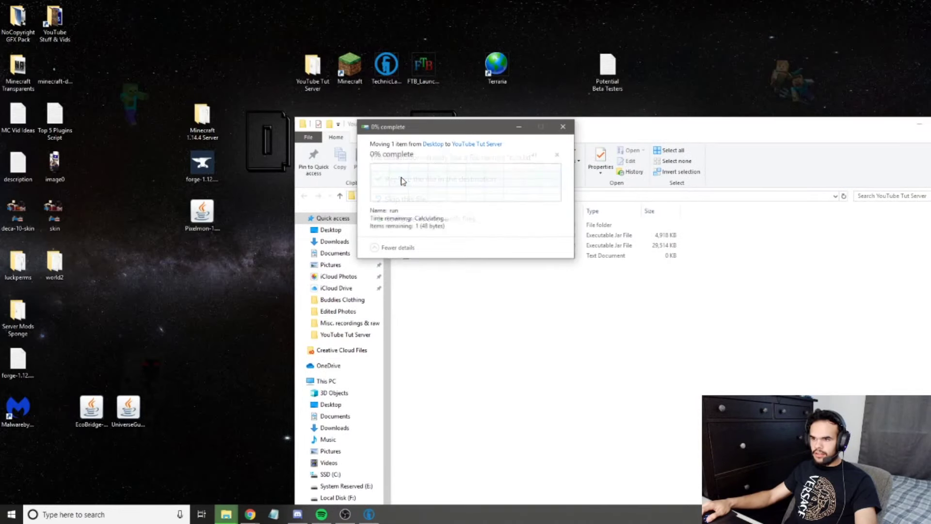
{"action": "left_click_drag", "start_coordinate": [412, 123], "coordinate": [329, 55]}
{"action": "double_click", "coordinate": [334, 188]}
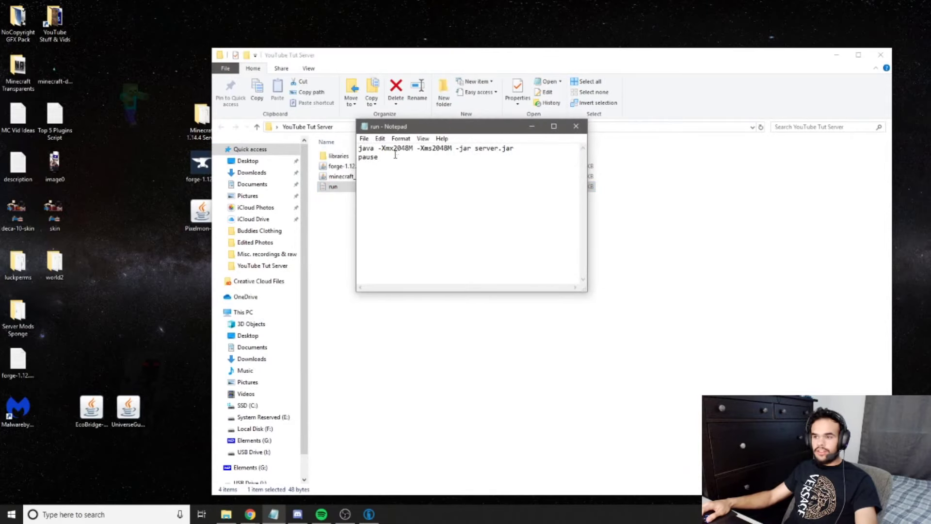
- Review the 'java -Xmx2048M -Xms2048M -jar server.jar' line in run, then close Notepad
{"action": "left_click_drag", "start_coordinate": [394, 150], "coordinate": [405, 153]}
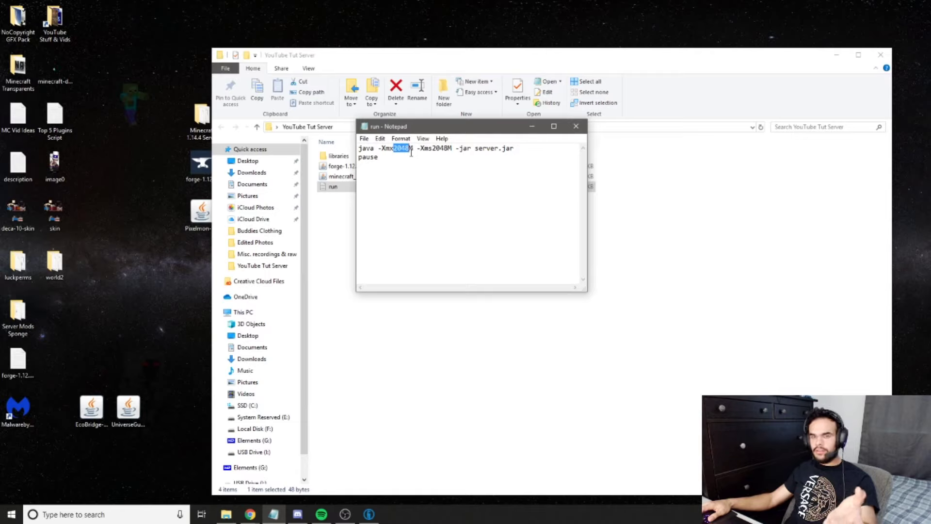
{"action": "left_click", "coordinate": [394, 163]}
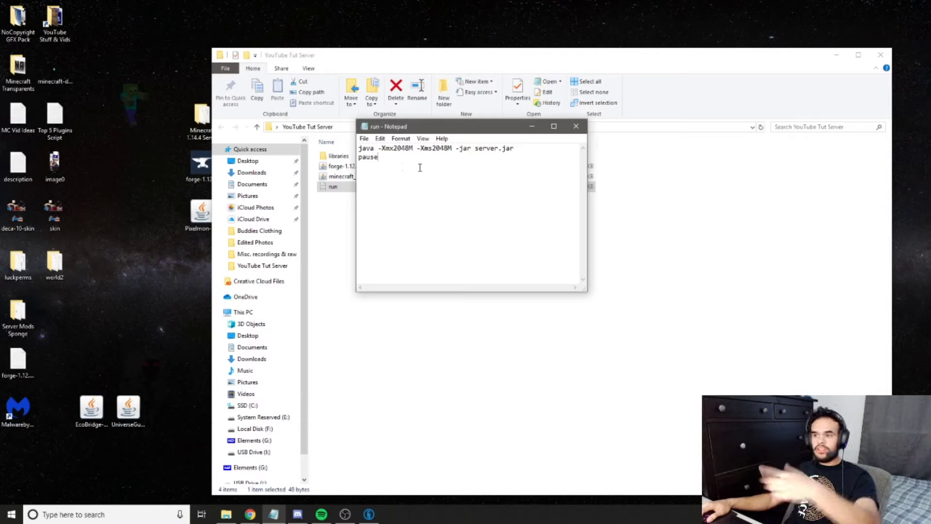
{"action": "double_click", "coordinate": [475, 147]}
{"action": "left_click", "coordinate": [480, 148]}
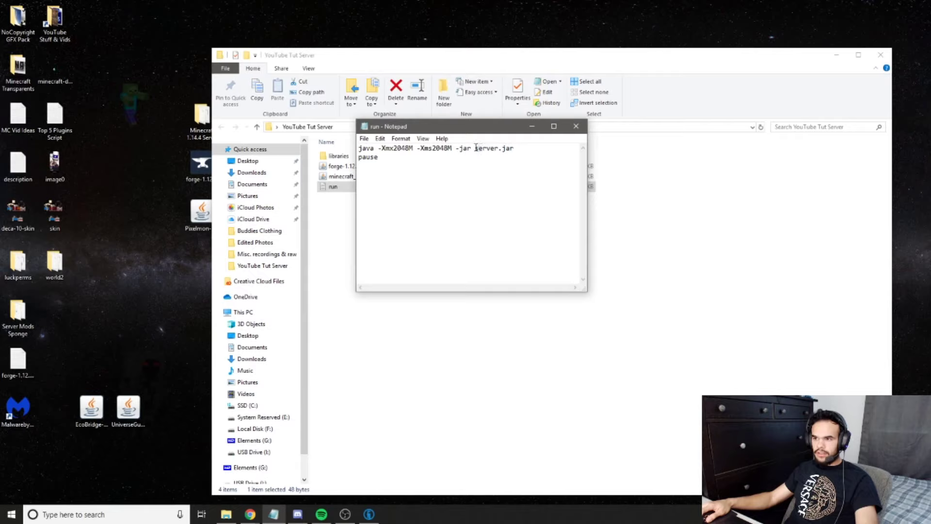
{"action": "double_click", "coordinate": [477, 148]}
{"action": "key", "text": "End"}
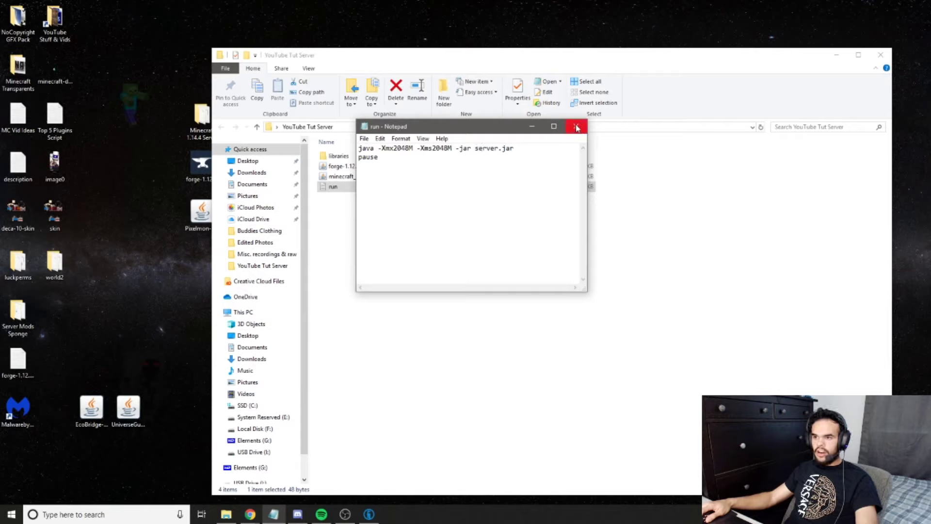
{"action": "left_click", "coordinate": [576, 127]}
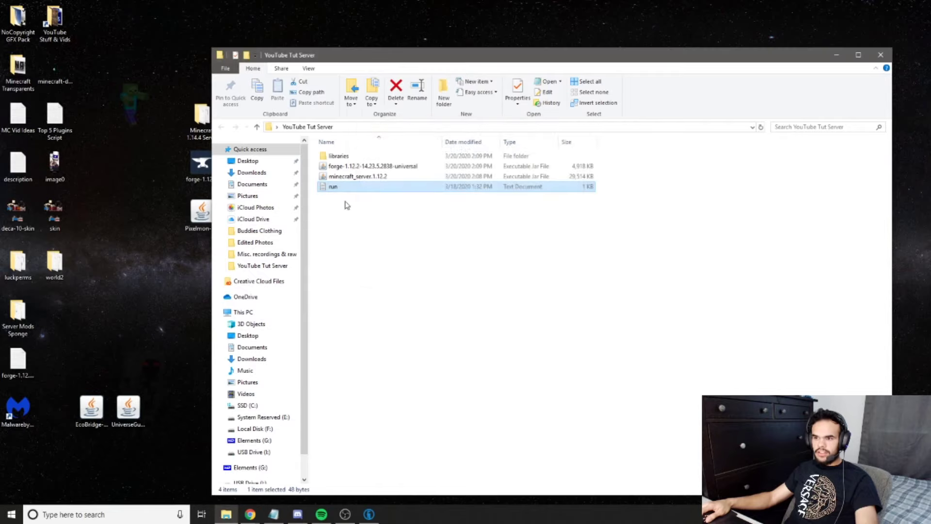
- Rename the forge-1.12.2-14.23.5.2838-universal jar to 'server'
{"action": "left_click", "coordinate": [363, 167]}
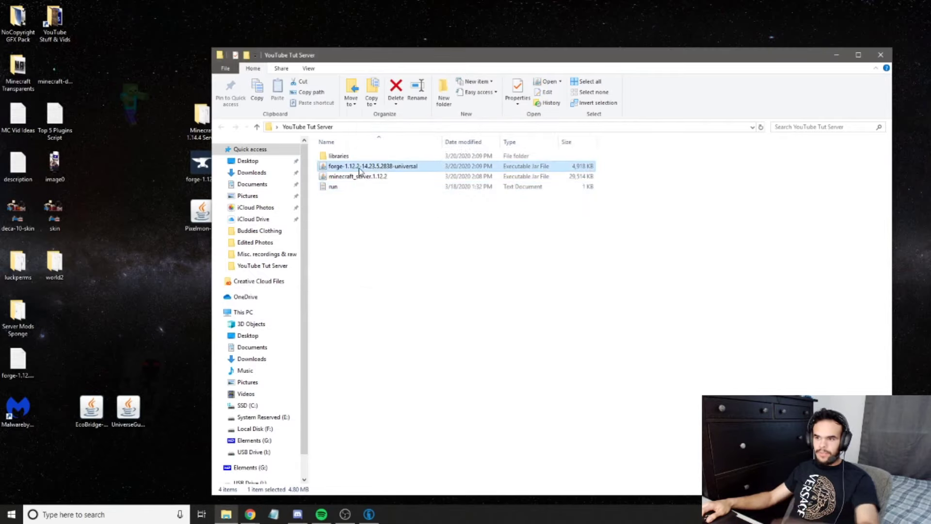
{"action": "left_click", "coordinate": [359, 168]}
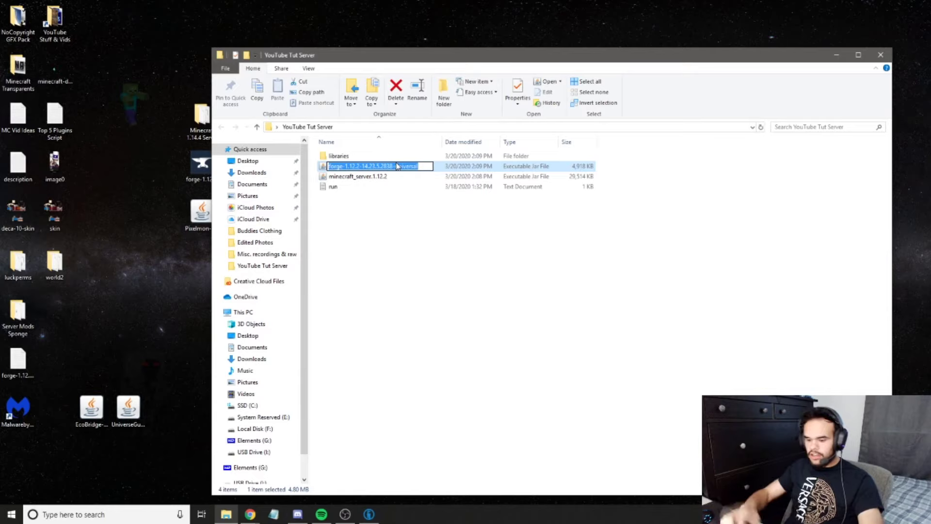
{"action": "type", "text": "server"}
{"action": "left_click", "coordinate": [351, 220]}
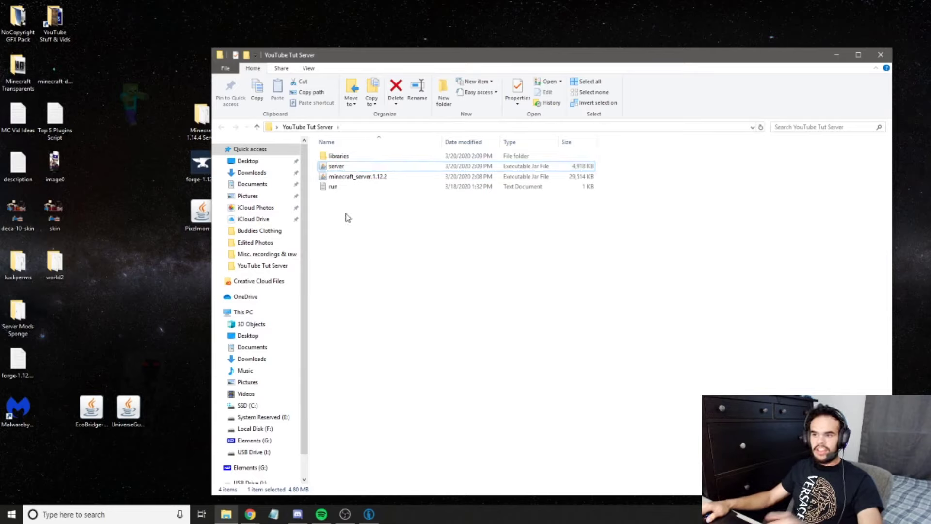
- Save the run script from Notepad as run.bat in the YouTube Tut Server folder
{"action": "double_click", "coordinate": [333, 187]}
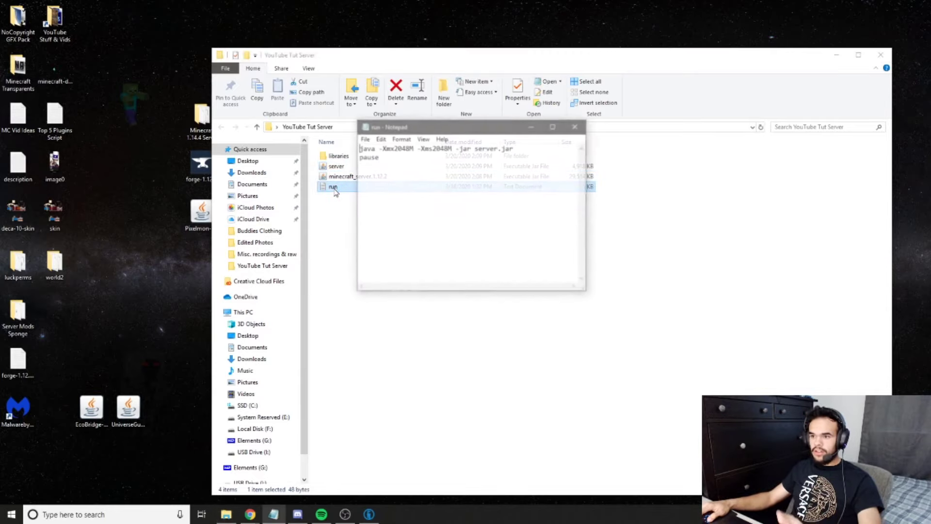
{"action": "left_click", "coordinate": [364, 139]}
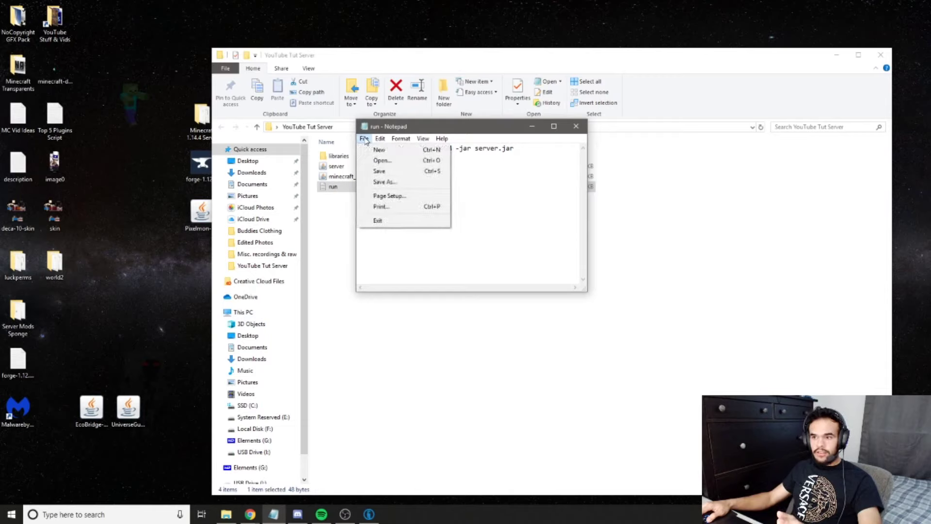
{"action": "left_click", "coordinate": [386, 183]}
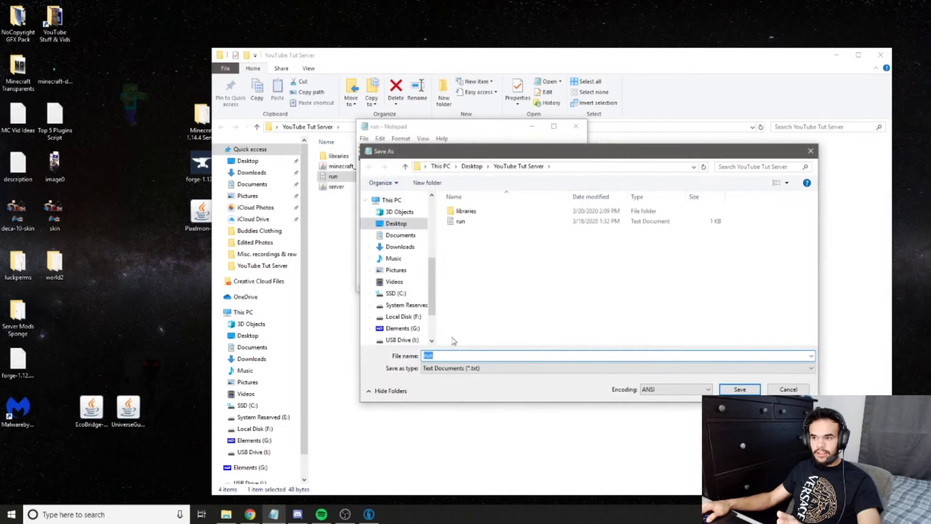
{"action": "type", "text": "run.bat"}
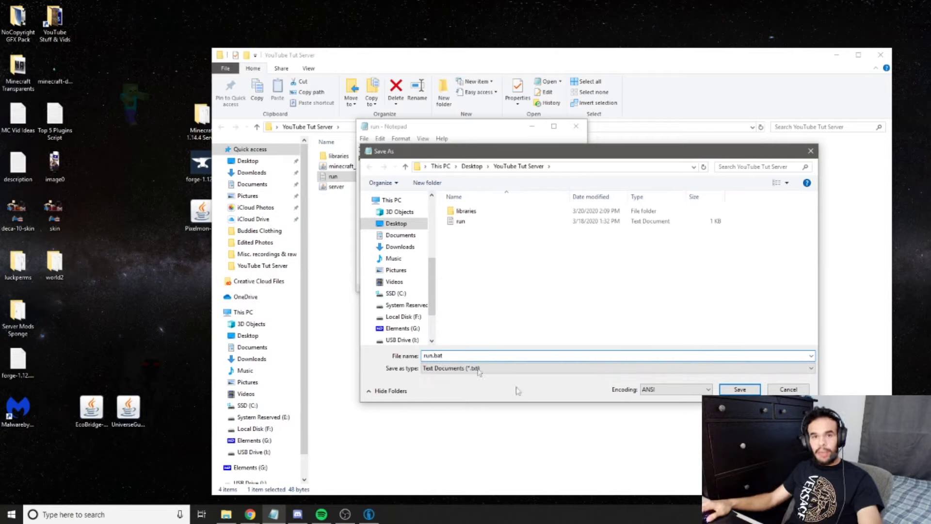
{"action": "left_click", "coordinate": [740, 390]}
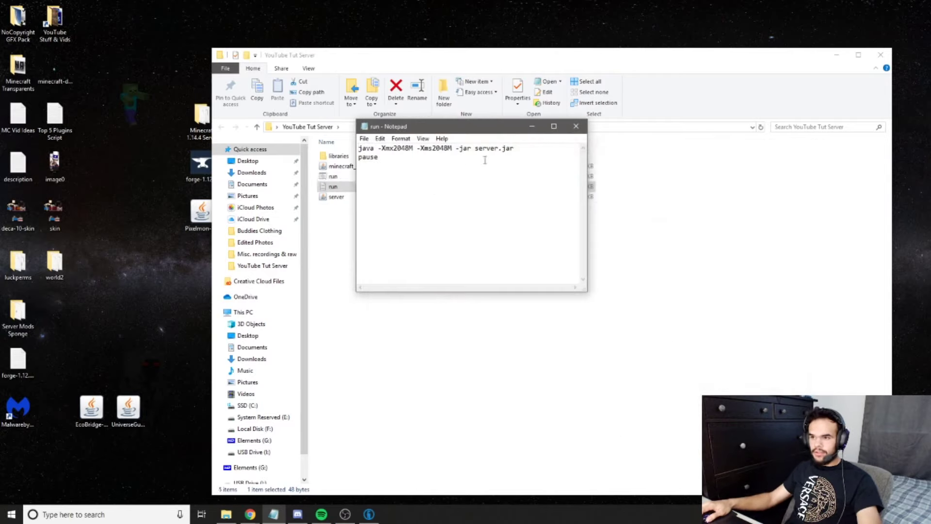
- Close Notepad and launch the server by running the new run.bat
{"action": "left_click", "coordinate": [576, 126]}
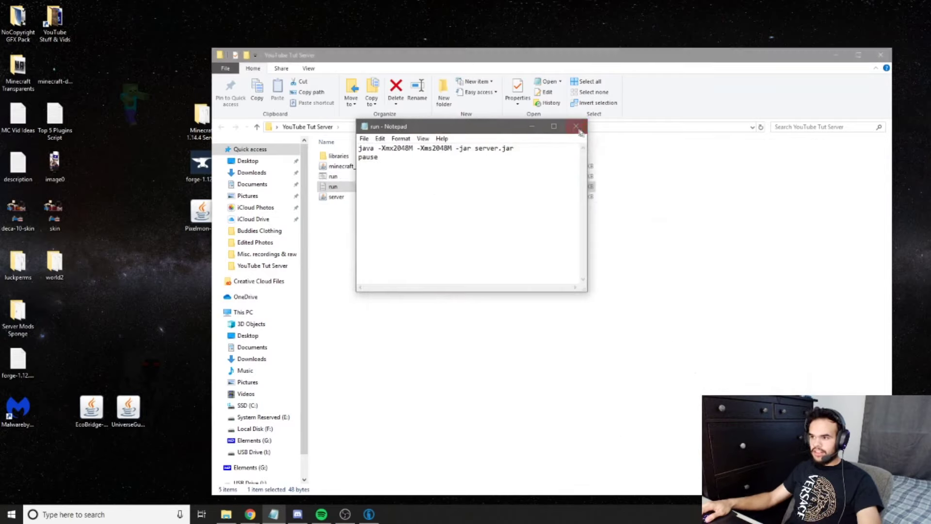
{"action": "left_click", "coordinate": [333, 177]}
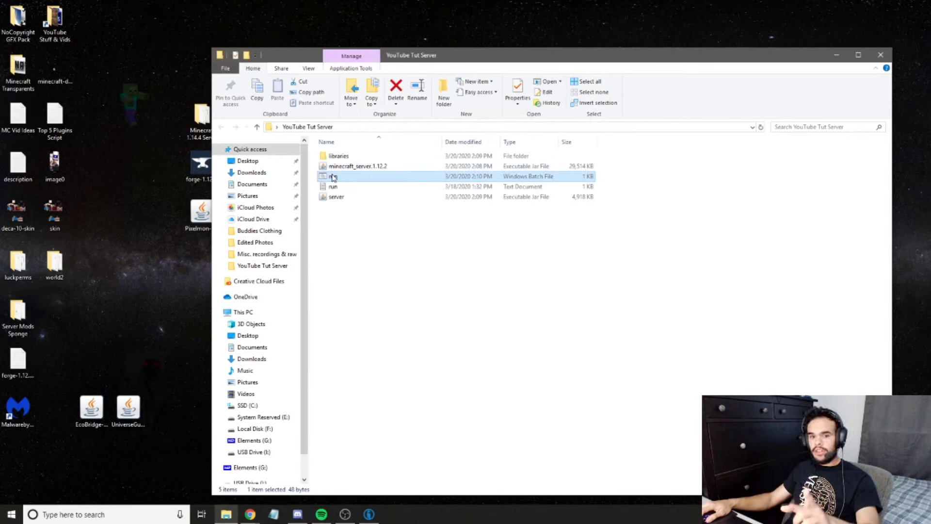
{"action": "double_click", "coordinate": [333, 177]}
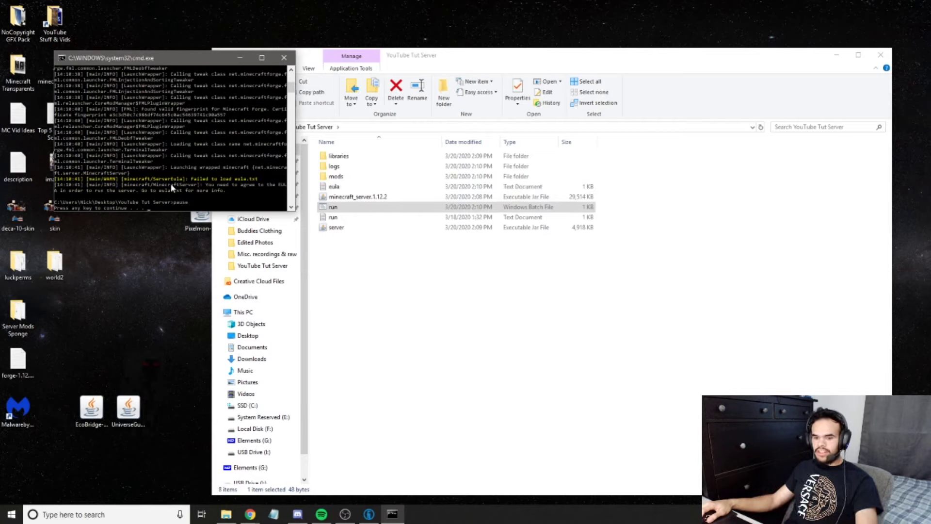
- Dismiss the finished command window and open eula.txt in Notepad
{"action": "key", "text": "Return"}
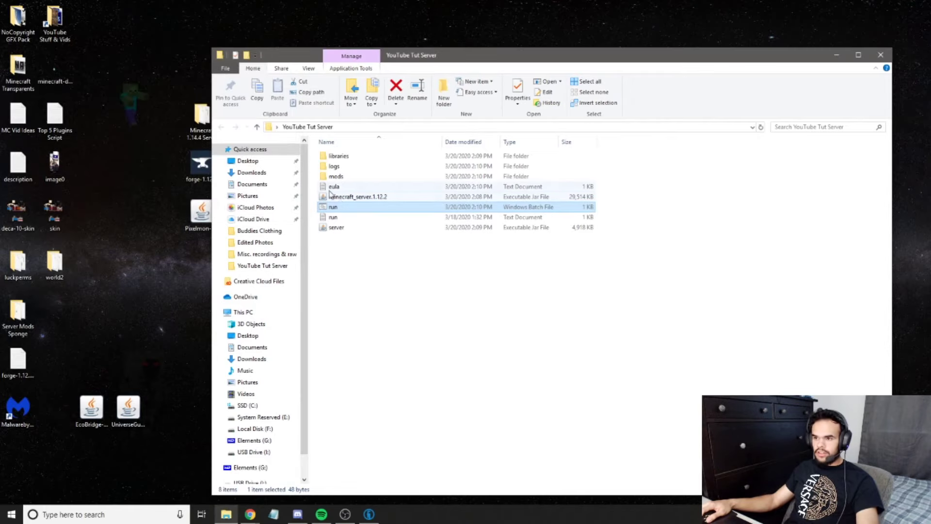
{"action": "double_click", "coordinate": [331, 188]}
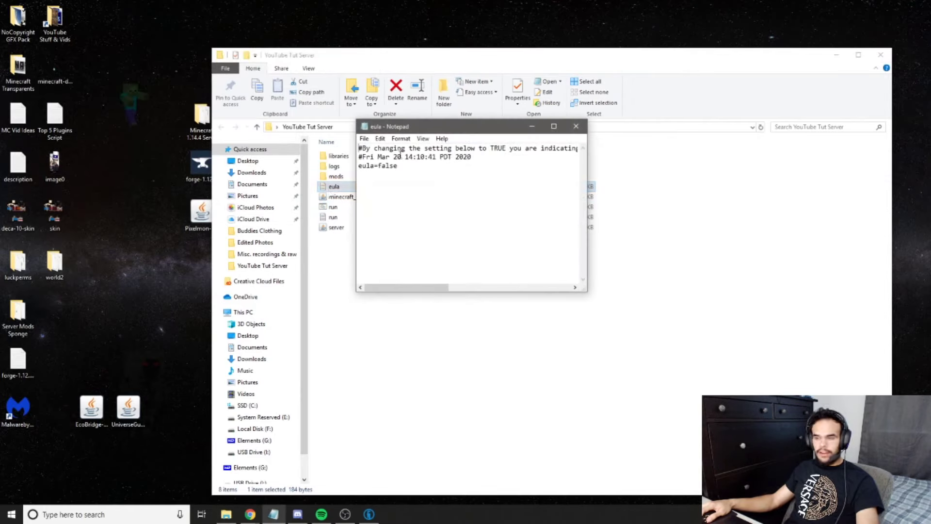
- Change eula=false to eula=true, then save and close the file
{"action": "double_click", "coordinate": [380, 166]}
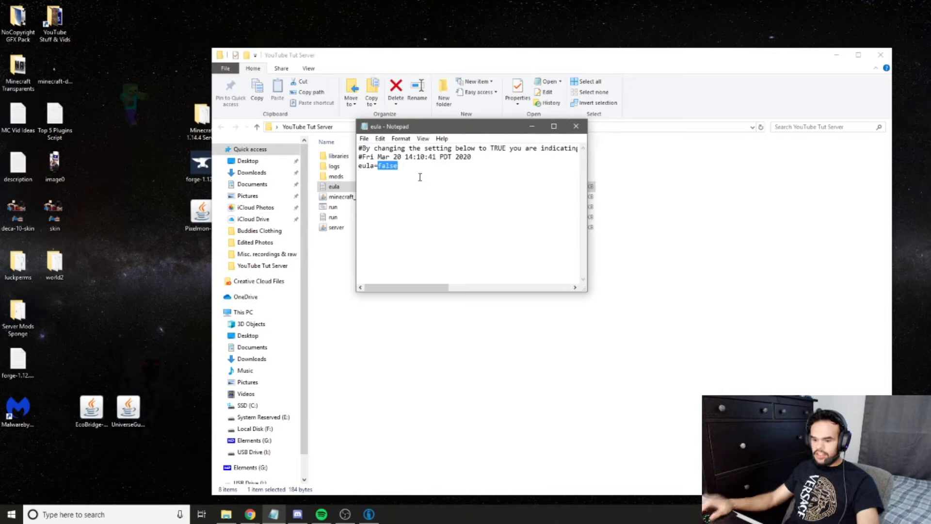
{"action": "type", "text": "tru"}
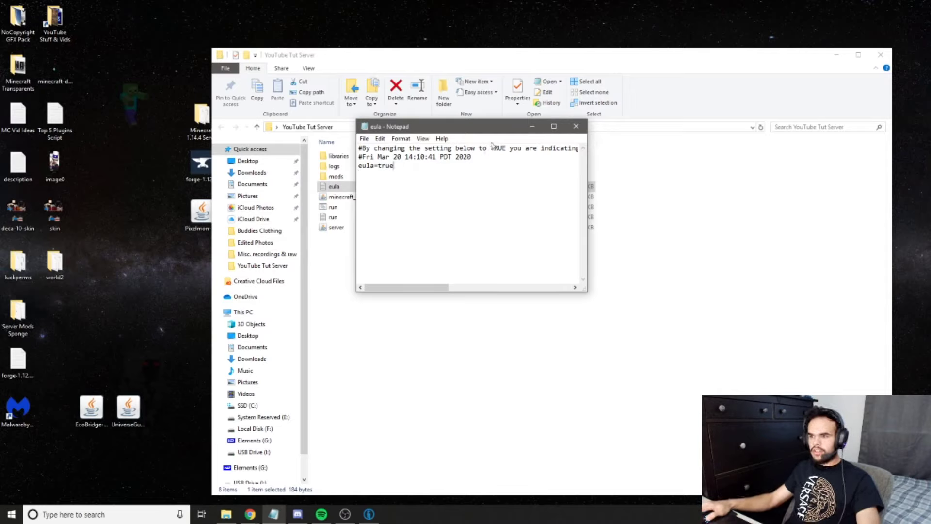
{"action": "left_click", "coordinate": [583, 126]}
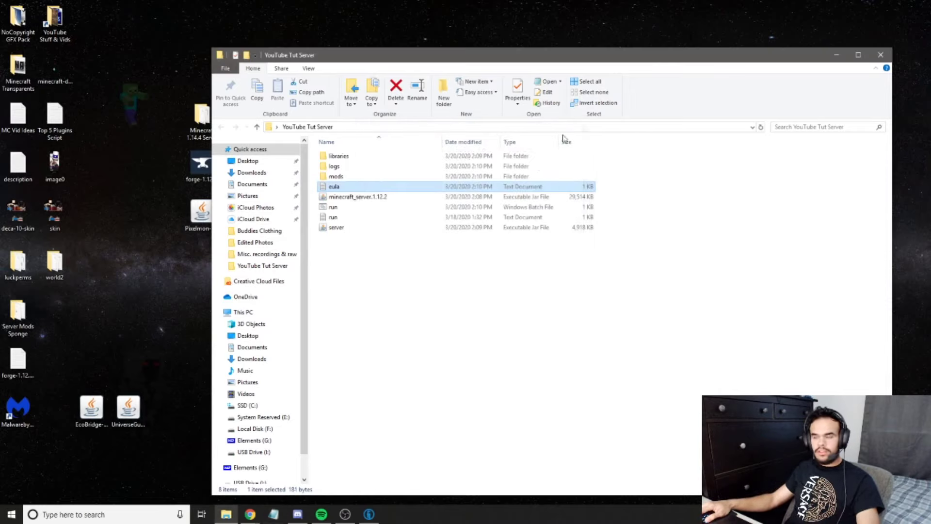
{"action": "left_click", "coordinate": [353, 336]}
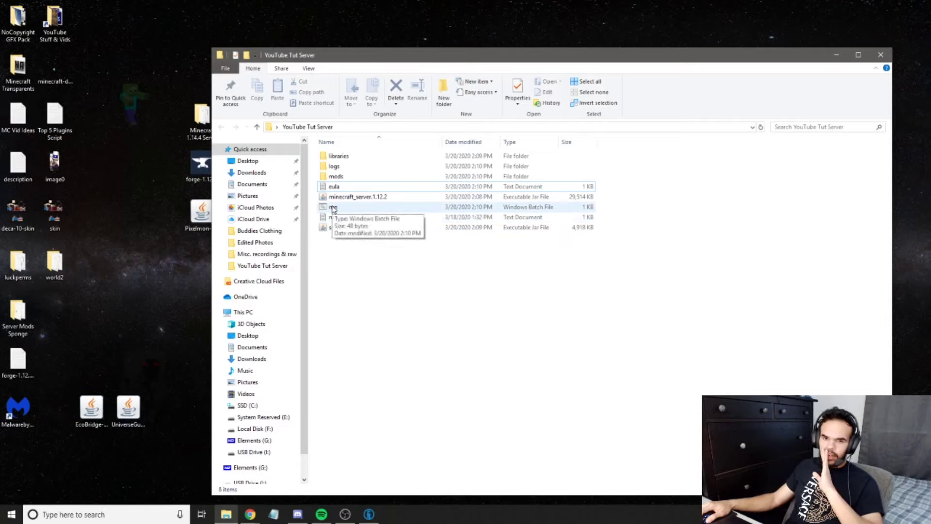
- Launch the server with run.bat, widen its window, and enter stop once loading finishes
{"action": "double_click", "coordinate": [333, 207]}
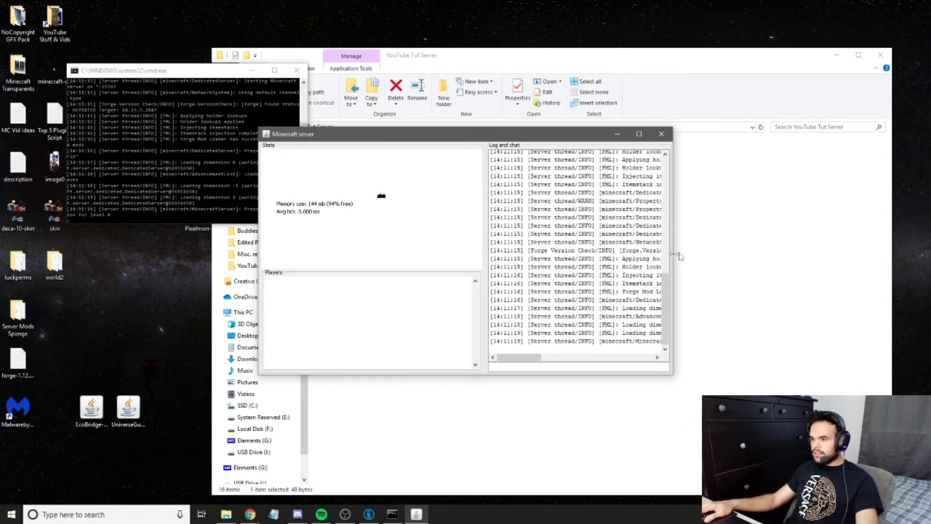
{"action": "left_click_drag", "start_coordinate": [673, 246], "coordinate": [820, 242]}
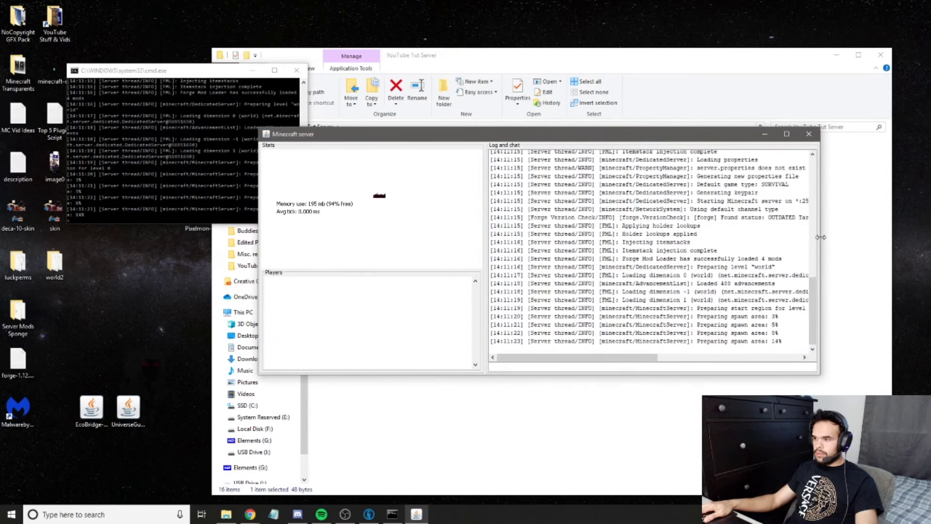
{"action": "left_click_drag", "start_coordinate": [821, 240], "coordinate": [854, 239]}
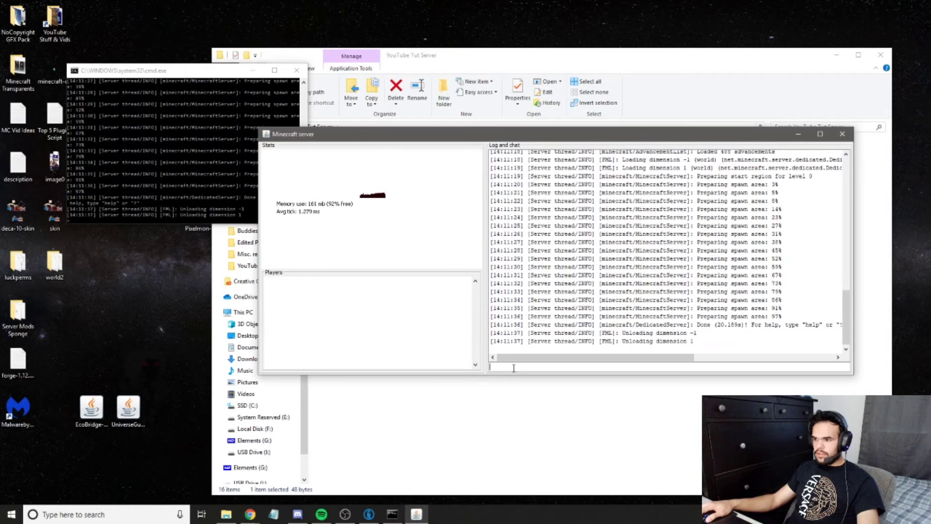
{"action": "type", "text": "stop"}
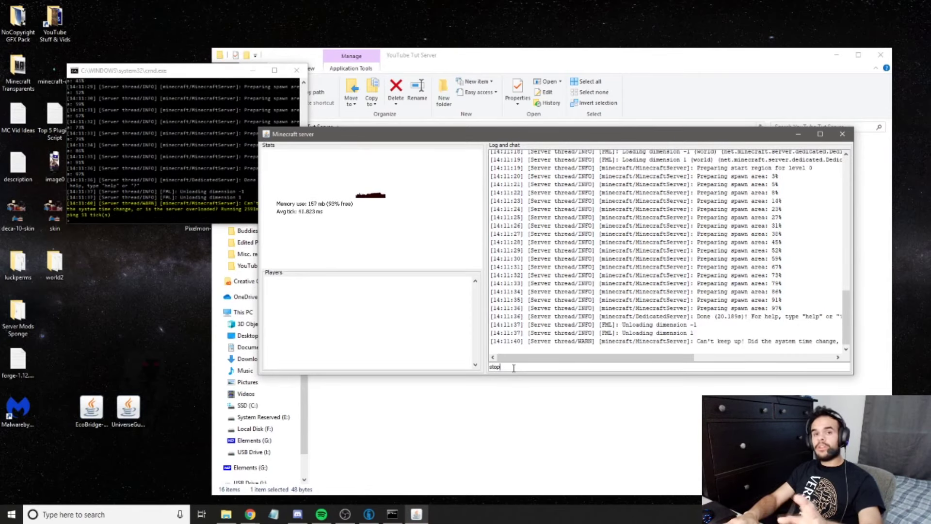
- Send the stop command to the server and close the paused command window
{"action": "key", "text": "Return"}
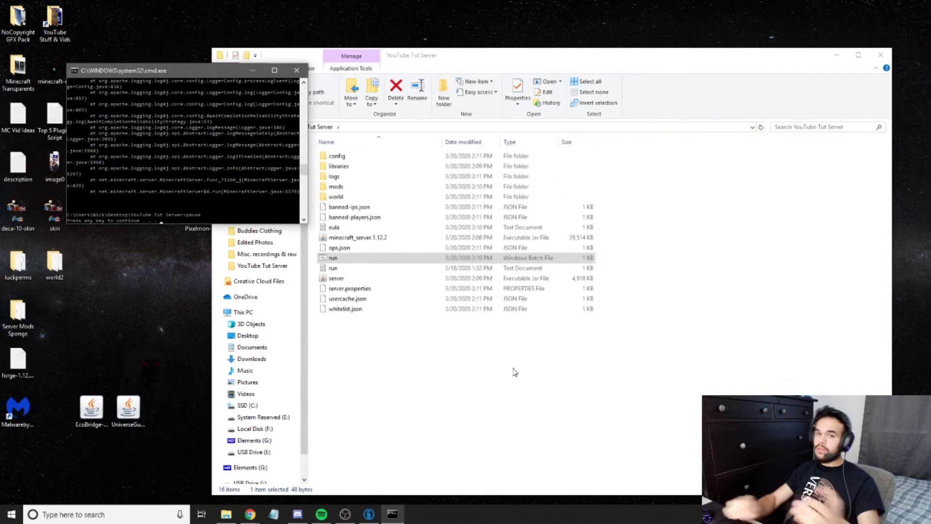
{"action": "key", "text": "Return"}
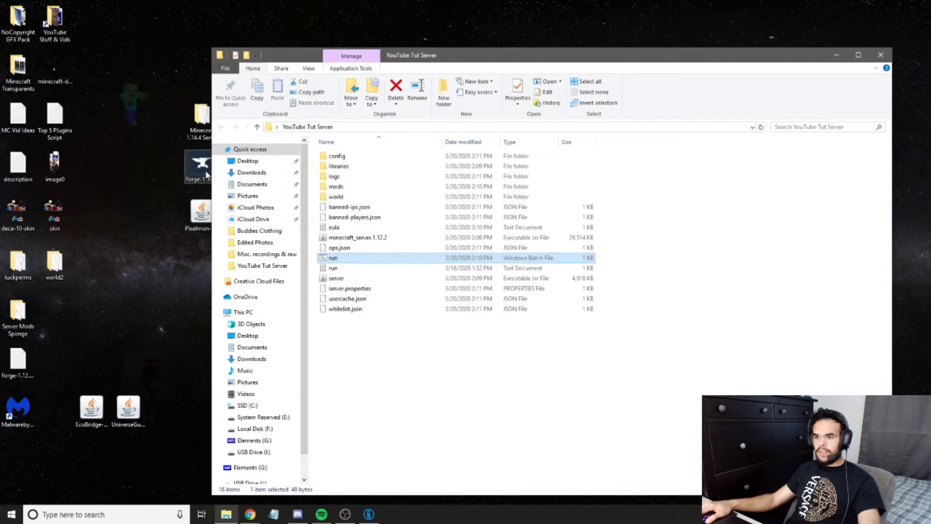
{"action": "left_click", "coordinate": [379, 368]}
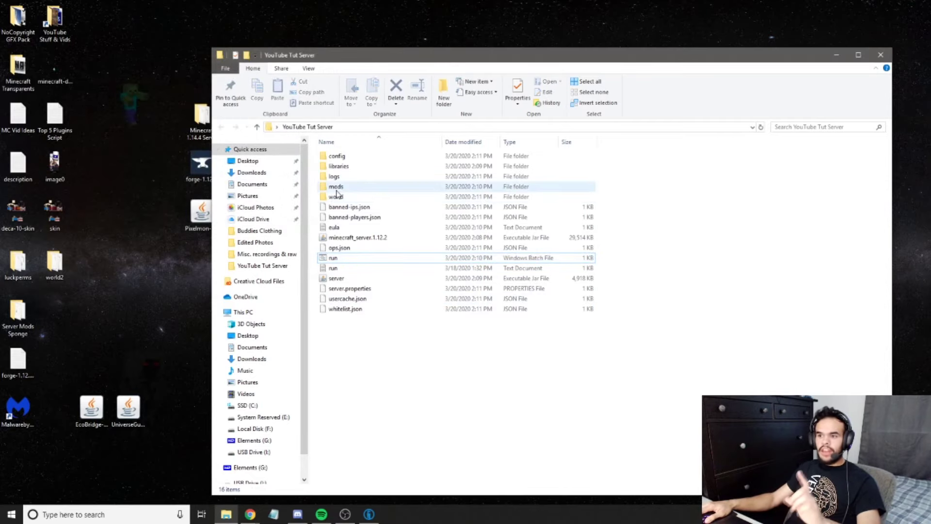
- Move the Pixelmon-1.12.2-7.2.2-universal jar from the desktop into the mods folder, then return
{"action": "double_click", "coordinate": [337, 188]}
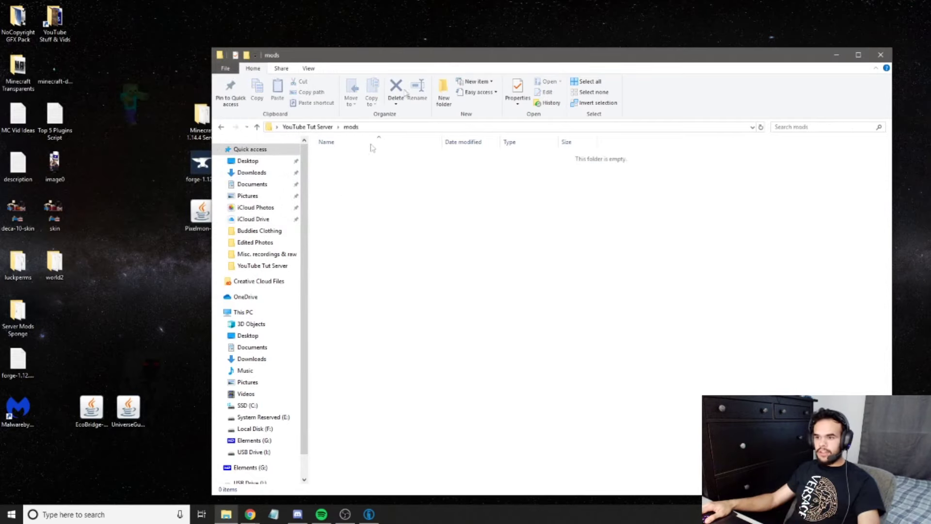
{"action": "left_click_drag", "start_coordinate": [425, 48], "coordinate": [469, 33]}
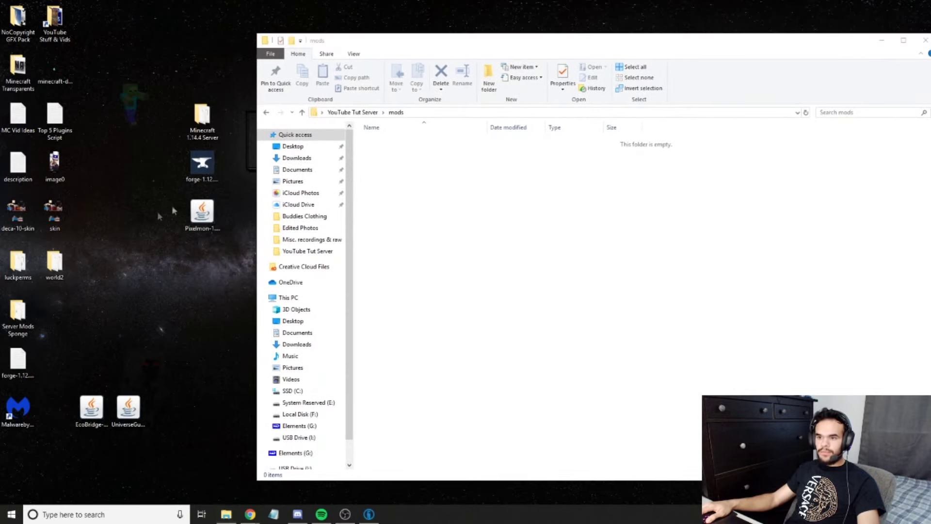
{"action": "left_click", "coordinate": [206, 212]}
{"action": "left_click_drag", "start_coordinate": [207, 212], "coordinate": [460, 191]}
{"action": "left_click", "coordinate": [402, 195]}
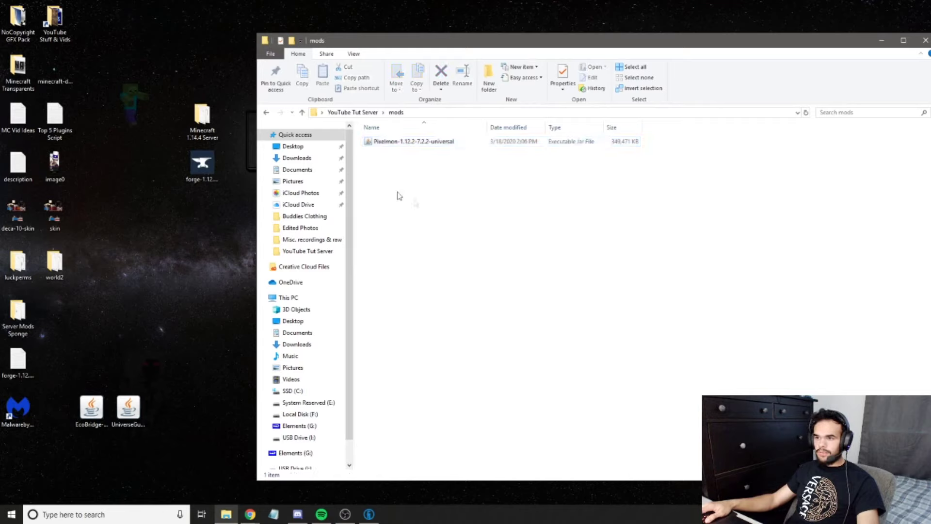
{"action": "left_click", "coordinate": [266, 112]}
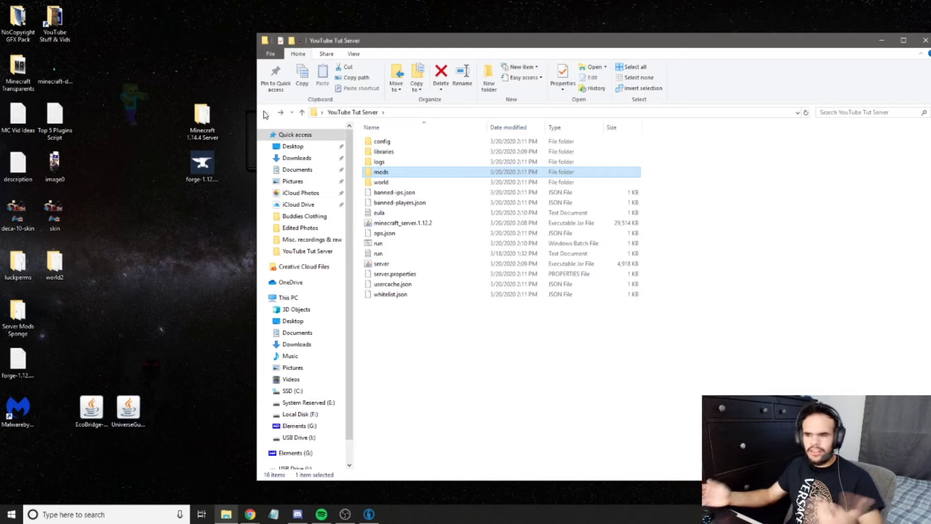
{"action": "left_click", "coordinate": [440, 339]}
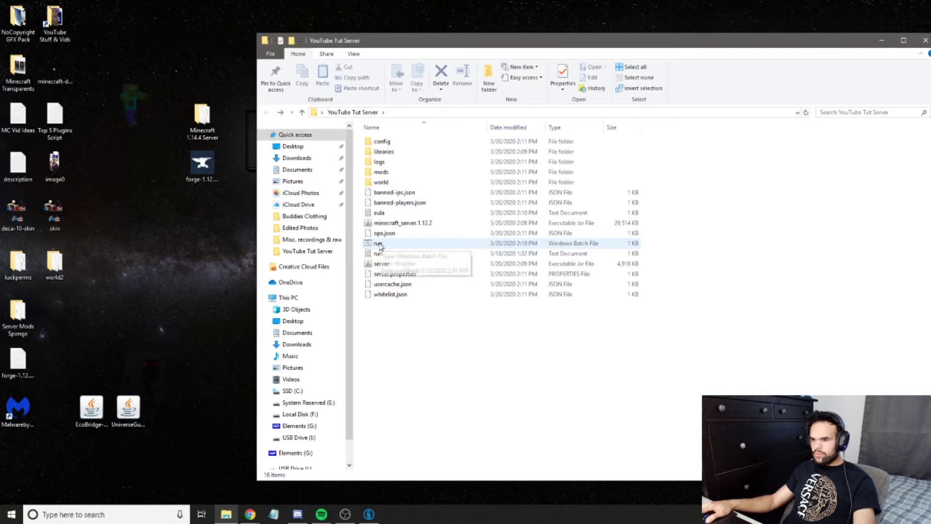
- Delete the world folder, sending it to the Recycle Bin
{"action": "left_click", "coordinate": [388, 184]}
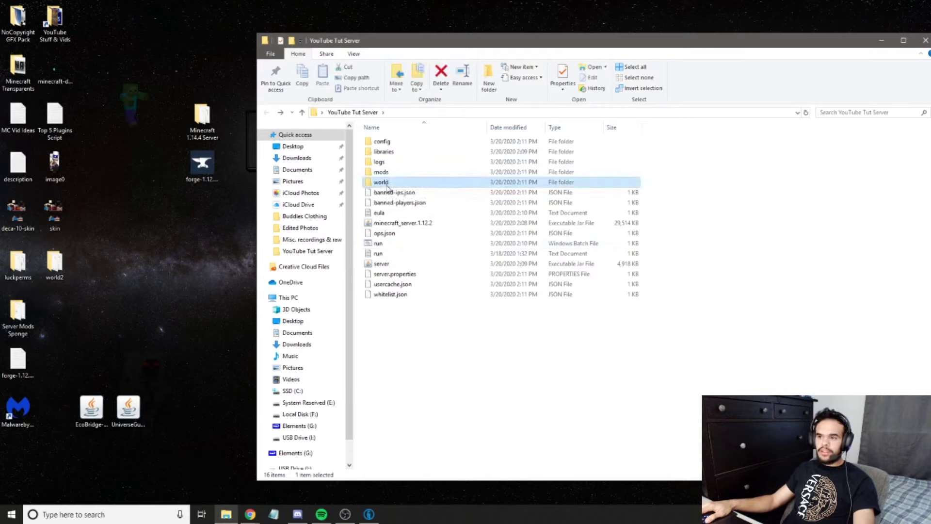
{"action": "key", "text": "Delete"}
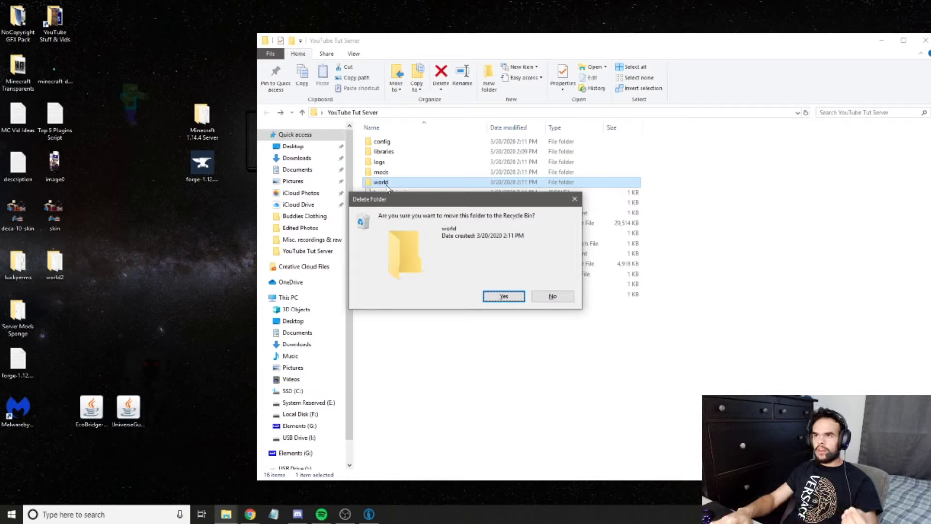
{"action": "key", "text": "Return"}
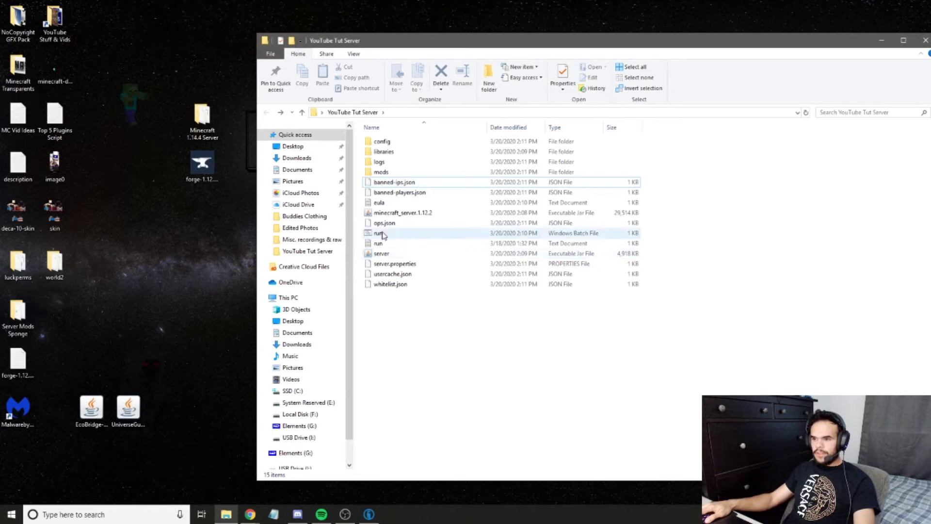
- Relaunch the server with run.bat and widen its window to read the log
{"action": "double_click", "coordinate": [378, 234]}
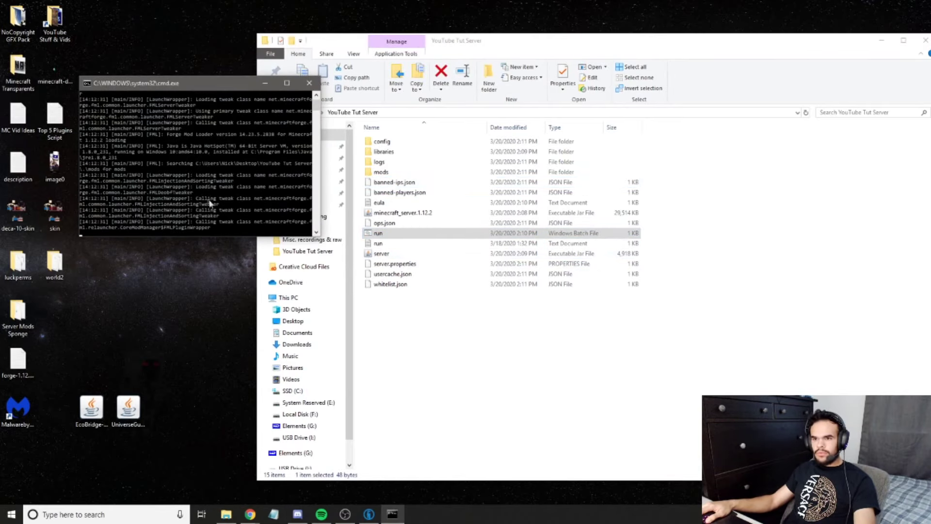
{"action": "mouse_move", "coordinate": [251, 513]}
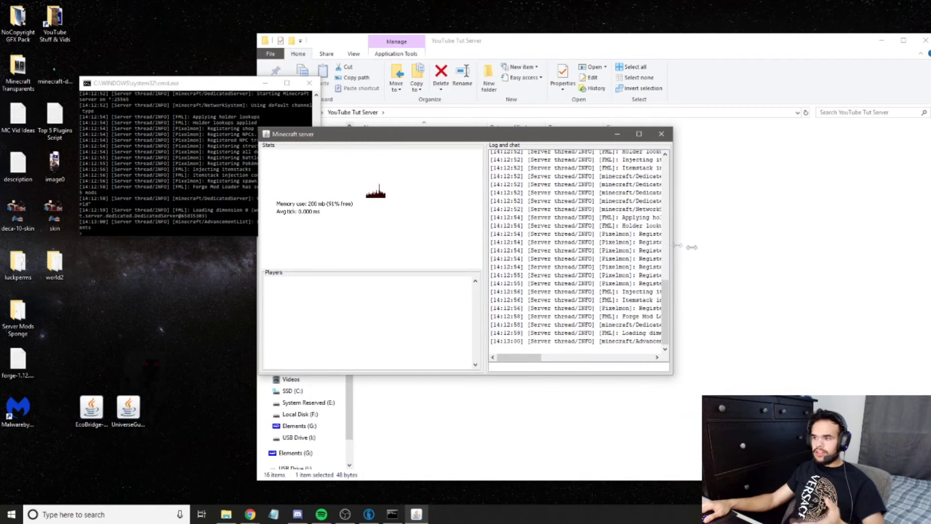
{"action": "left_click_drag", "start_coordinate": [673, 245], "coordinate": [866, 239]}
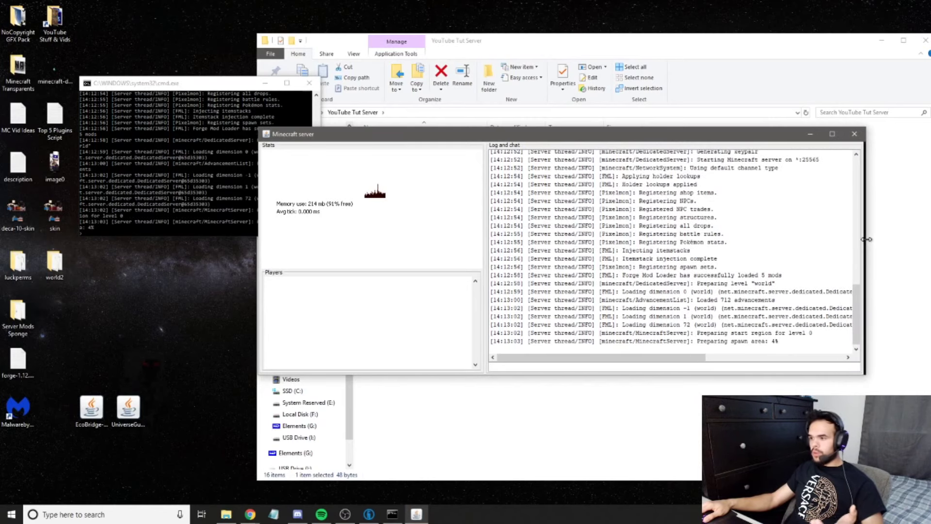
- Move and widen the server GUI until the log shows Done in 22.081s, then minimize it
{"action": "left_click_drag", "start_coordinate": [691, 136], "coordinate": [612, 125]}
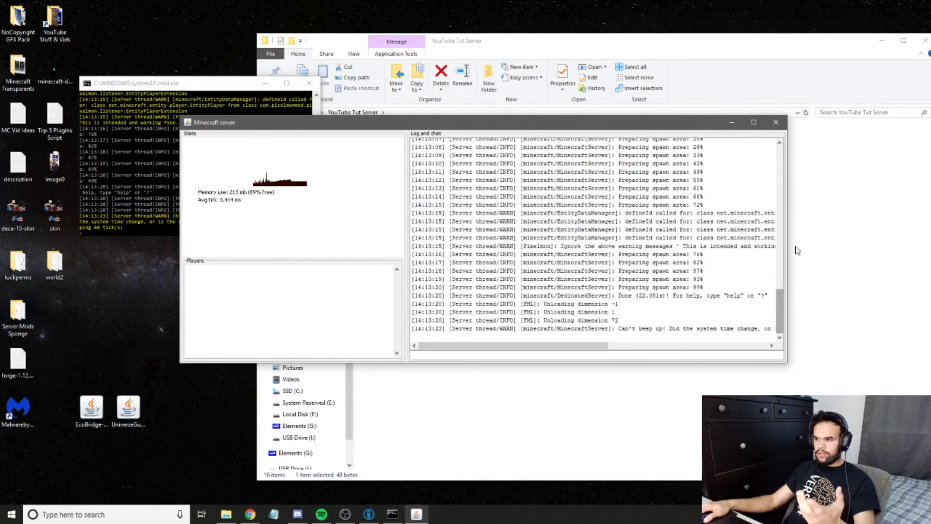
{"action": "left_click_drag", "start_coordinate": [788, 250], "coordinate": [850, 249]}
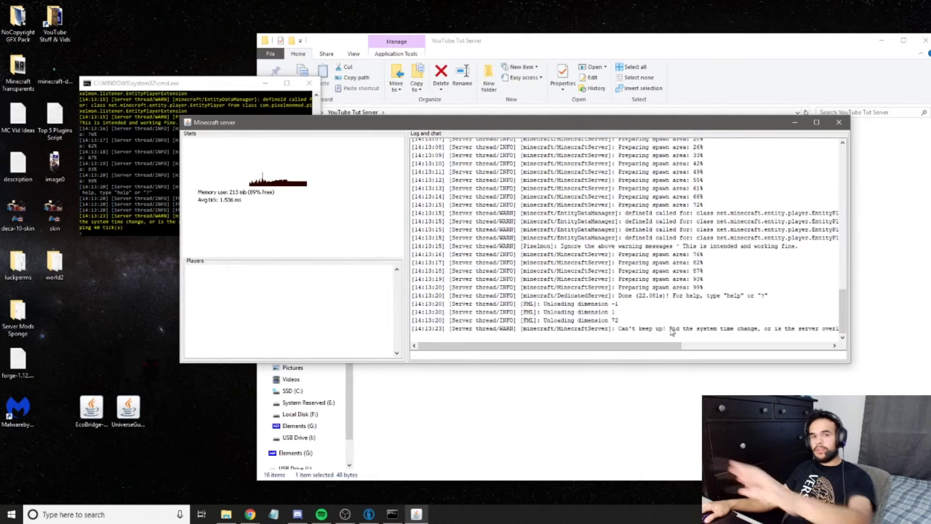
{"action": "left_click_drag", "start_coordinate": [626, 124], "coordinate": [545, 103]}
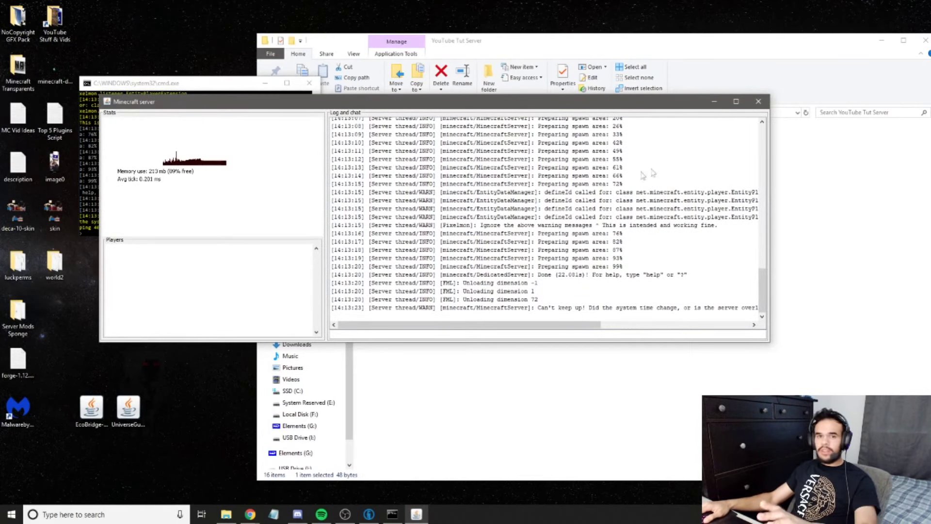
{"action": "left_click", "coordinate": [713, 102]}
- Launch the Pixelmon Reforged modpack from Technic Launcher
{"action": "left_click", "coordinate": [267, 84]}
{"action": "left_click", "coordinate": [460, 377]}
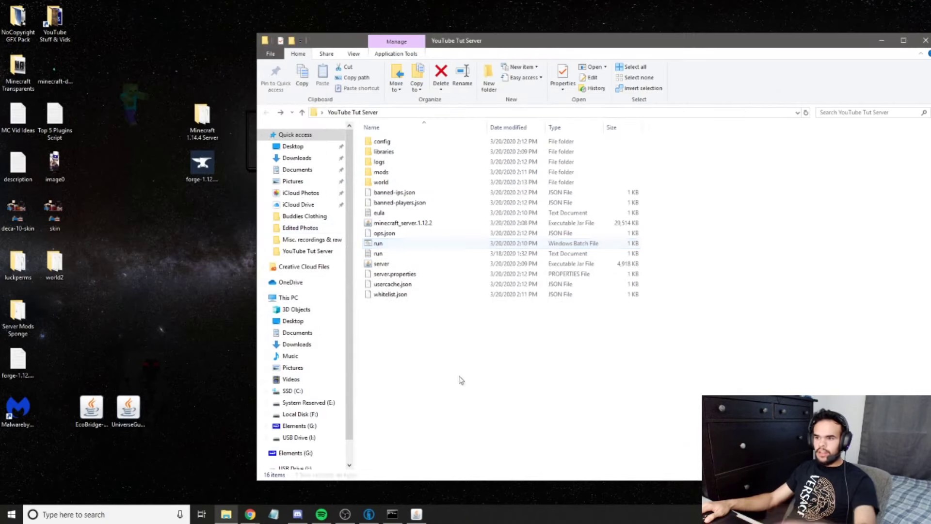
{"action": "left_click", "coordinate": [369, 514]}
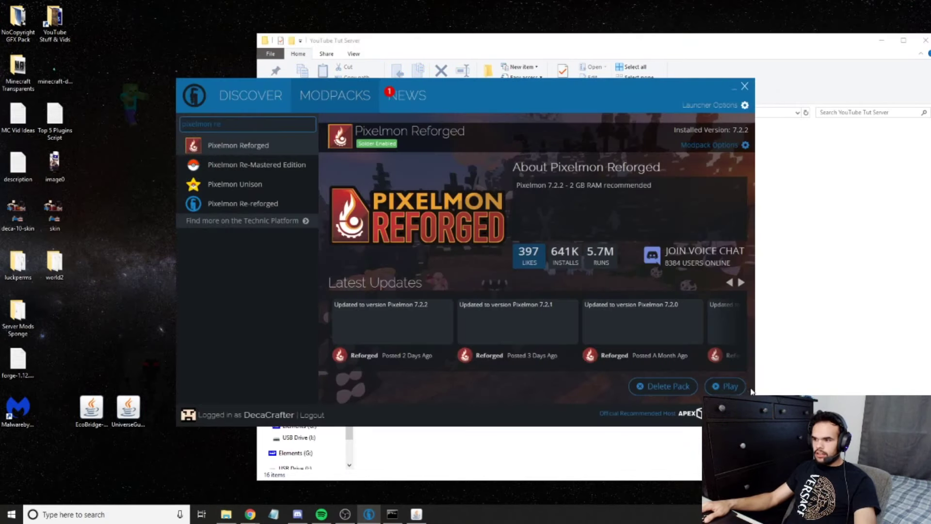
{"action": "left_click", "coordinate": [727, 386]}
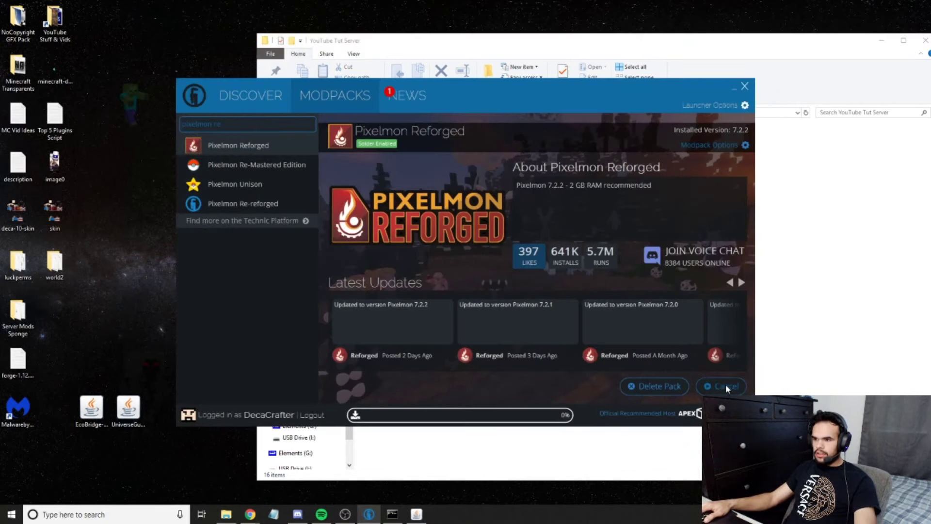
{"action": "left_click", "coordinate": [731, 91]}
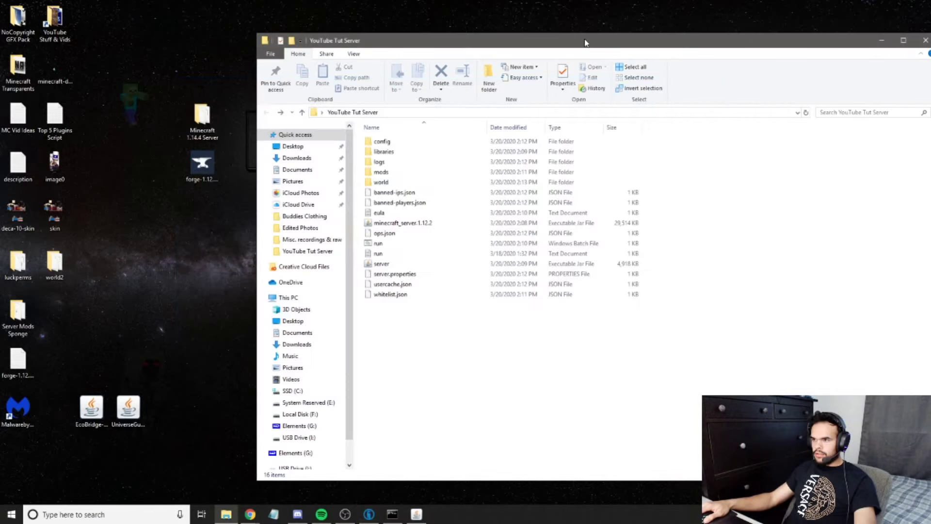
- Minimize the server console, server GUI and server folder windows while Minecraft loads
{"action": "left_click_drag", "start_coordinate": [586, 43], "coordinate": [491, 21]}
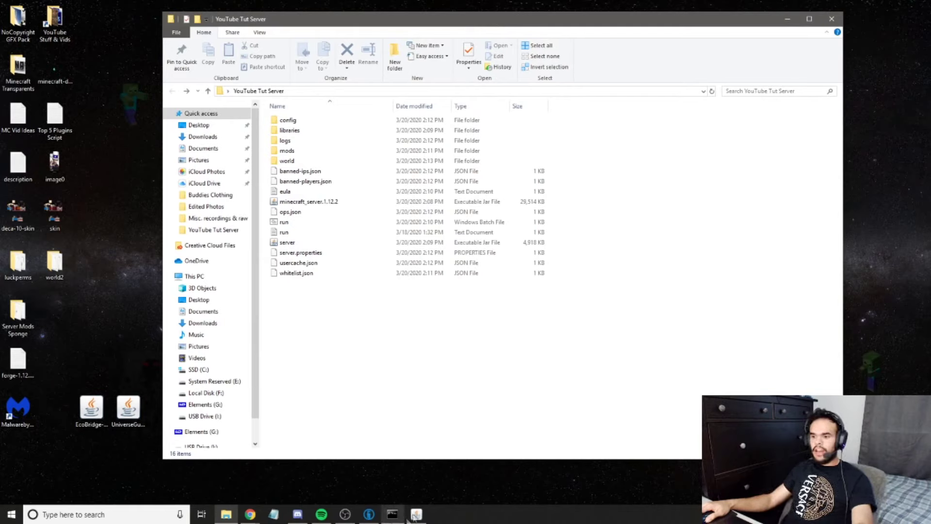
{"action": "left_click", "coordinate": [392, 514]}
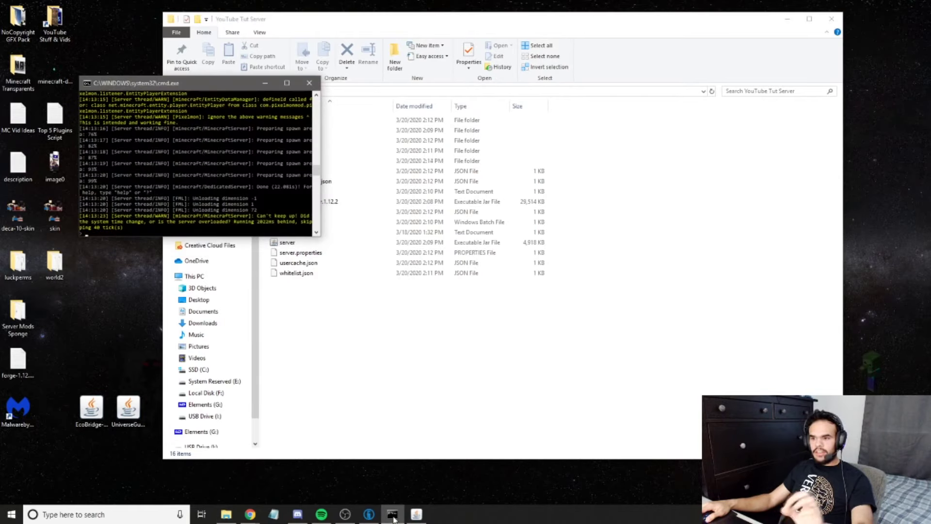
{"action": "left_click", "coordinate": [413, 515]}
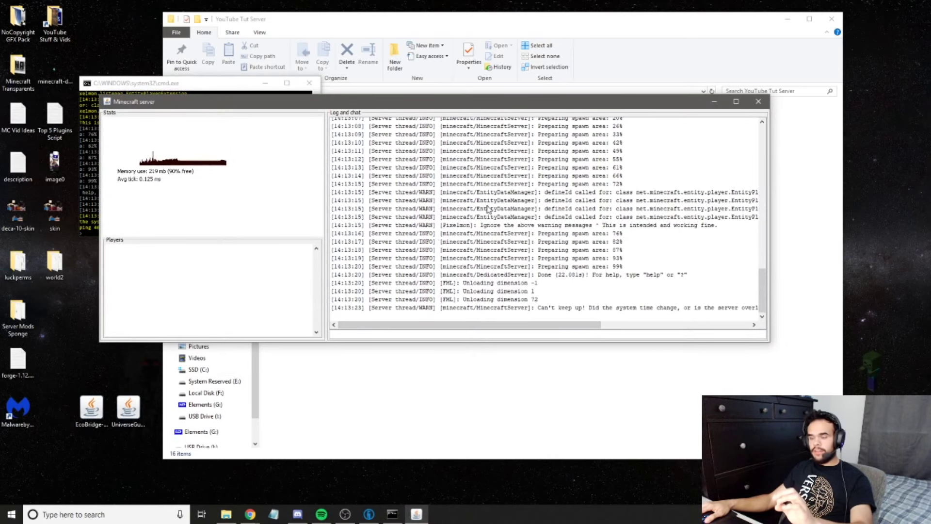
{"action": "left_click", "coordinate": [713, 102]}
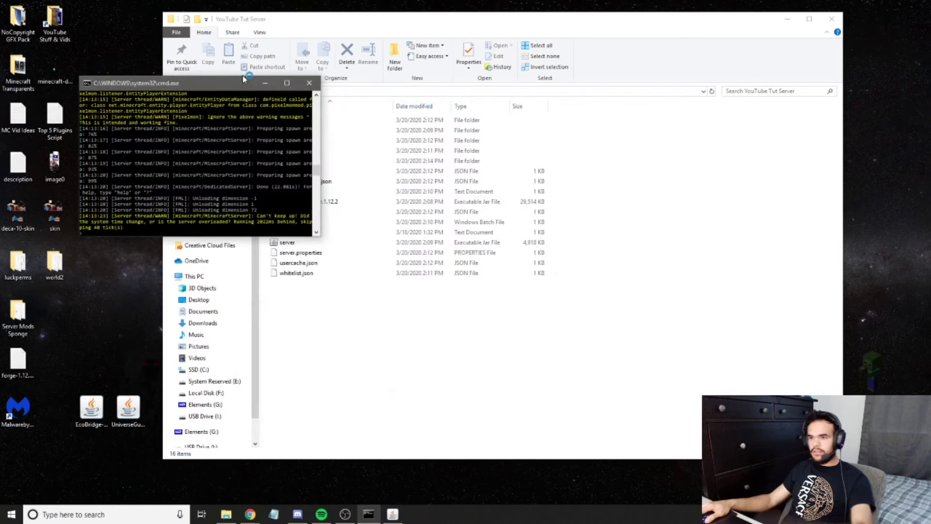
{"action": "left_click", "coordinate": [266, 86]}
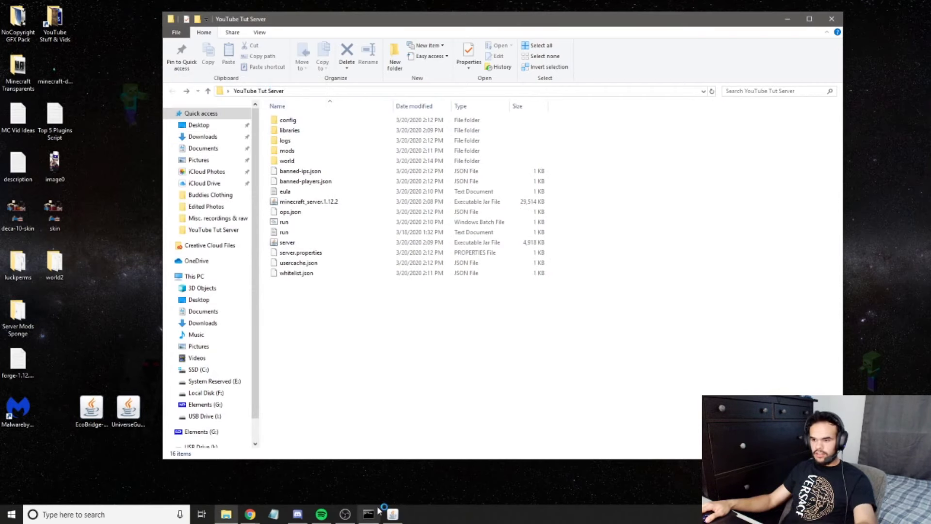
{"action": "left_click", "coordinate": [394, 513]}
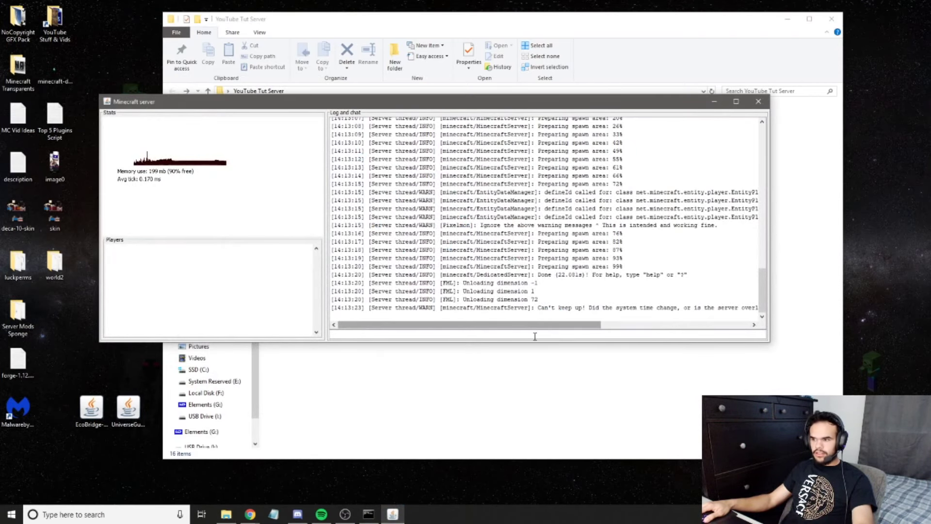
{"action": "left_click", "coordinate": [714, 102]}
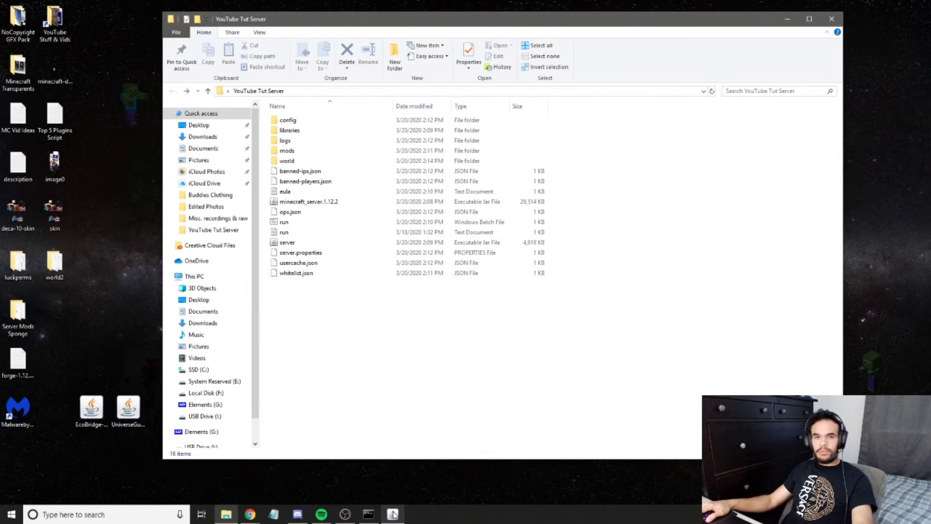
{"action": "mouse_move", "coordinate": [393, 513]}
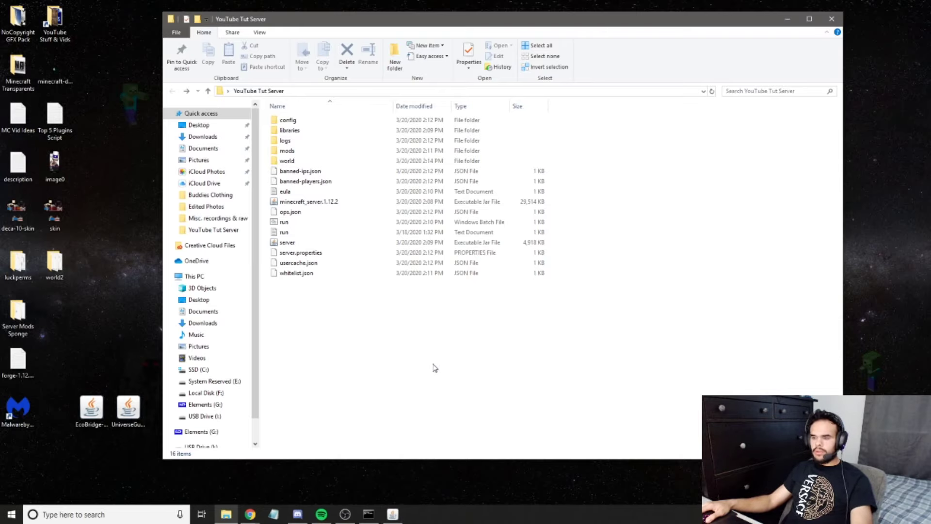
{"action": "left_click", "coordinate": [786, 22]}
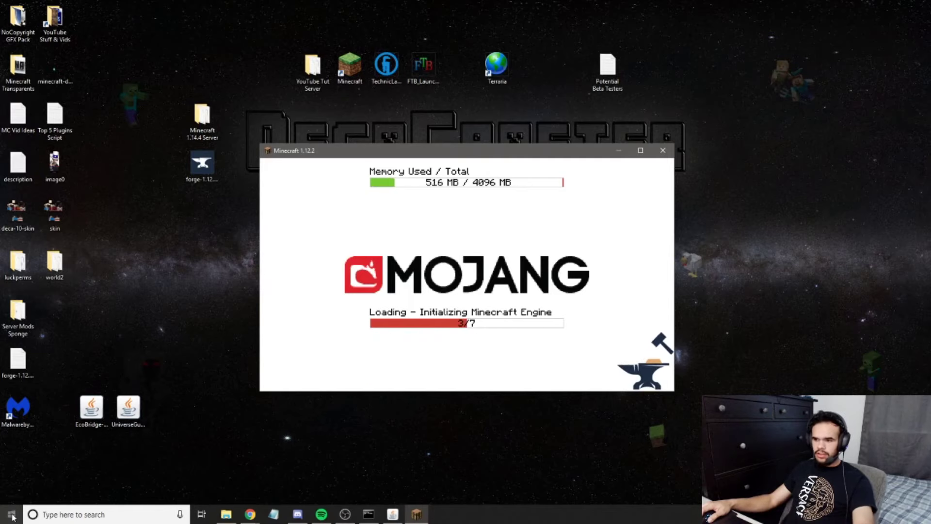
- Open Command Prompt from the Start menu search
{"action": "left_click", "coordinate": [13, 514]}
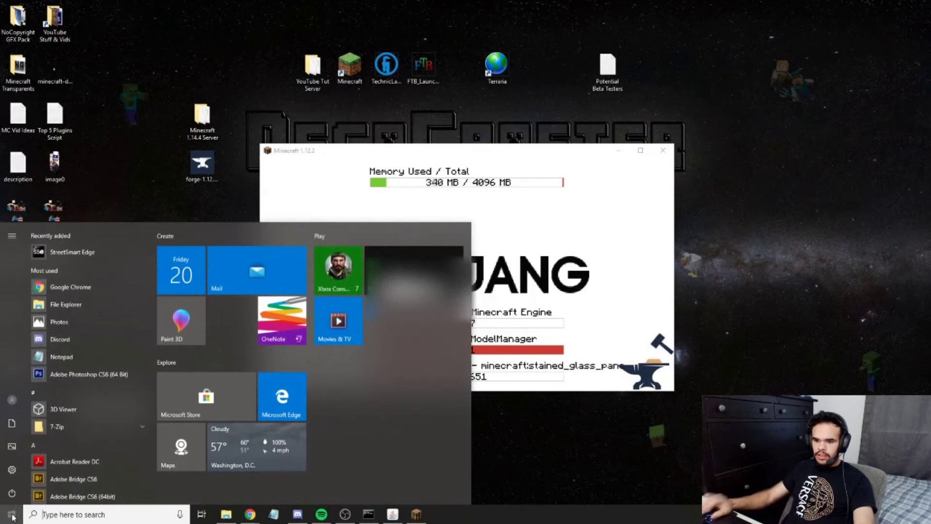
{"action": "type", "text": "dmd"}
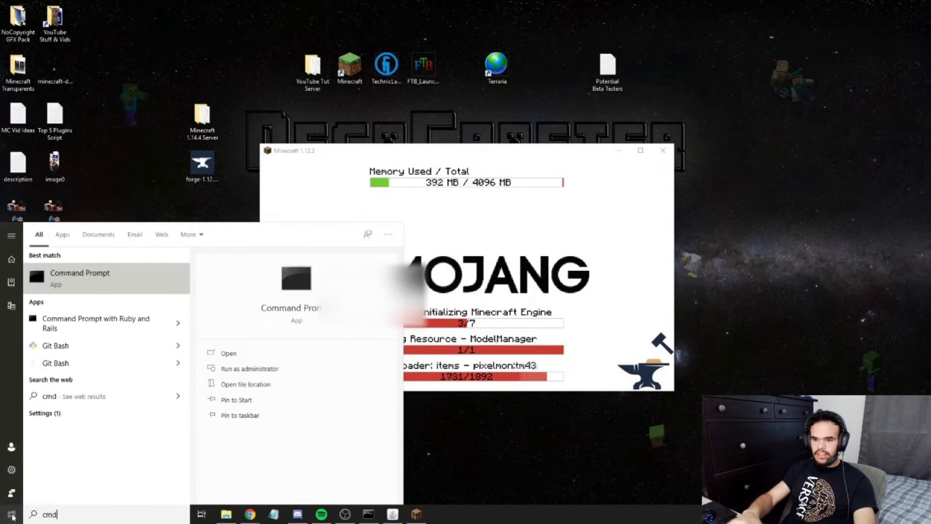
{"action": "key", "text": "Return"}
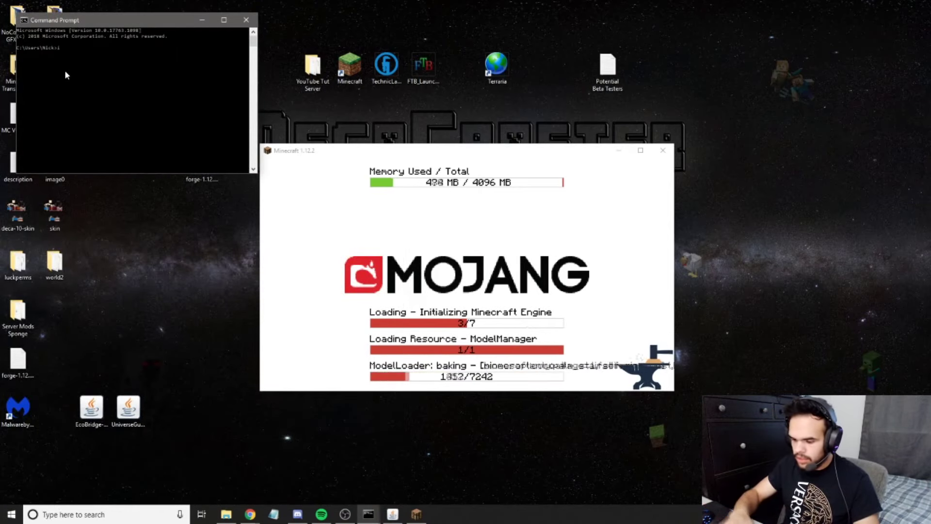
- Type the ipconfig command to display the network configuration
{"action": "type", "text": "ipcon"}
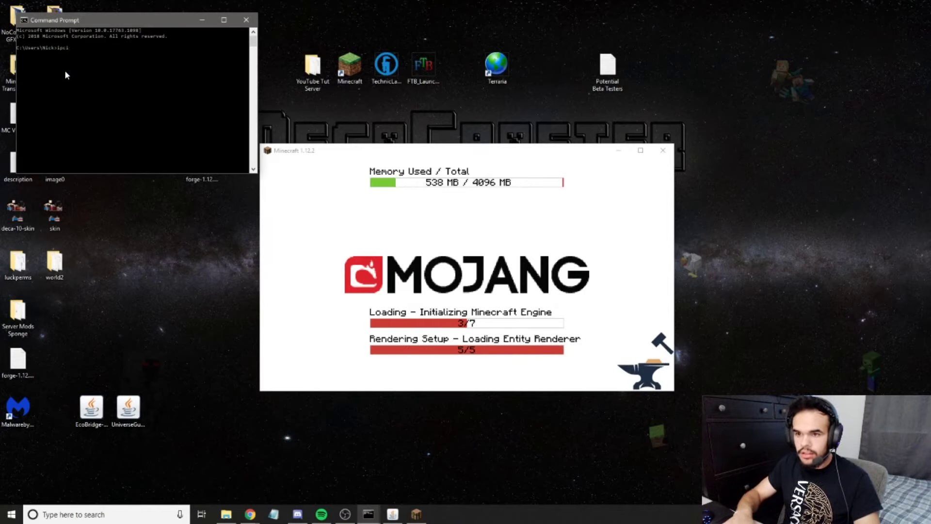
{"action": "key", "text": "BackSpace"}
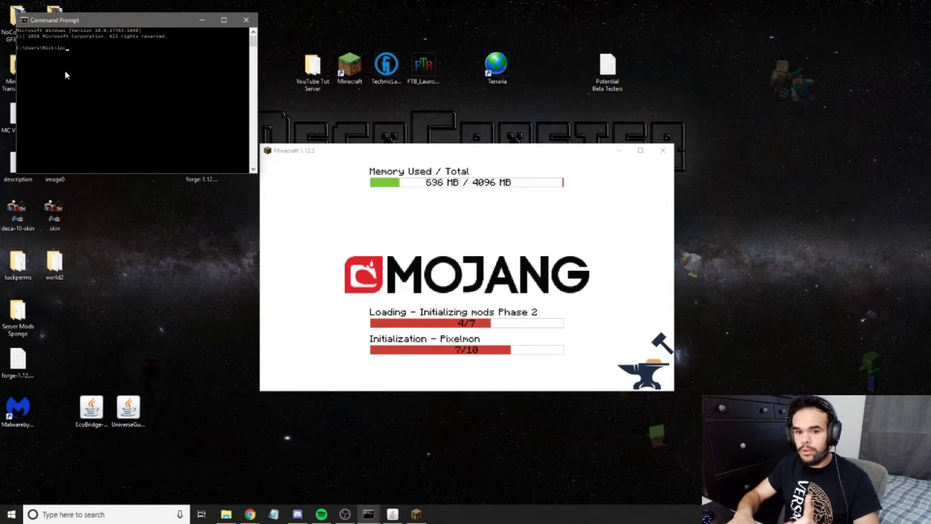
{"action": "type", "text": "onfi"}
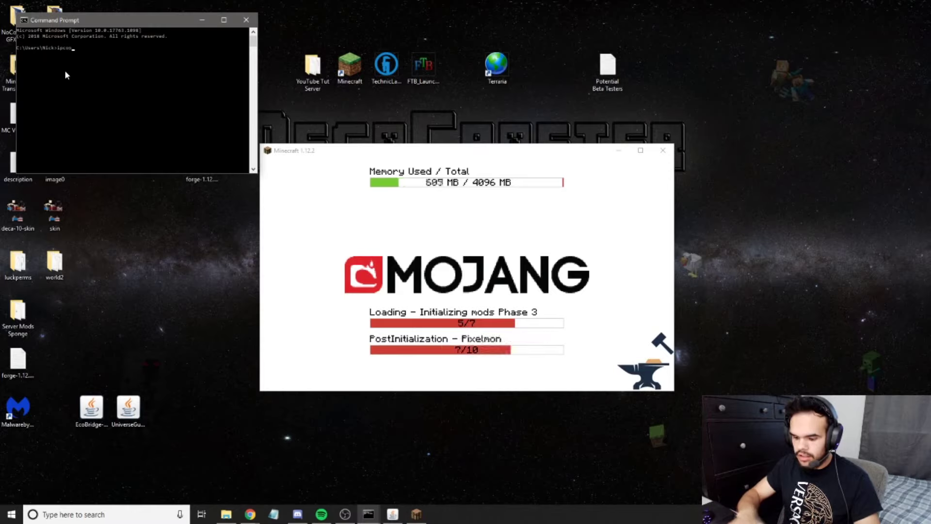
{"action": "type", "text": "g"}
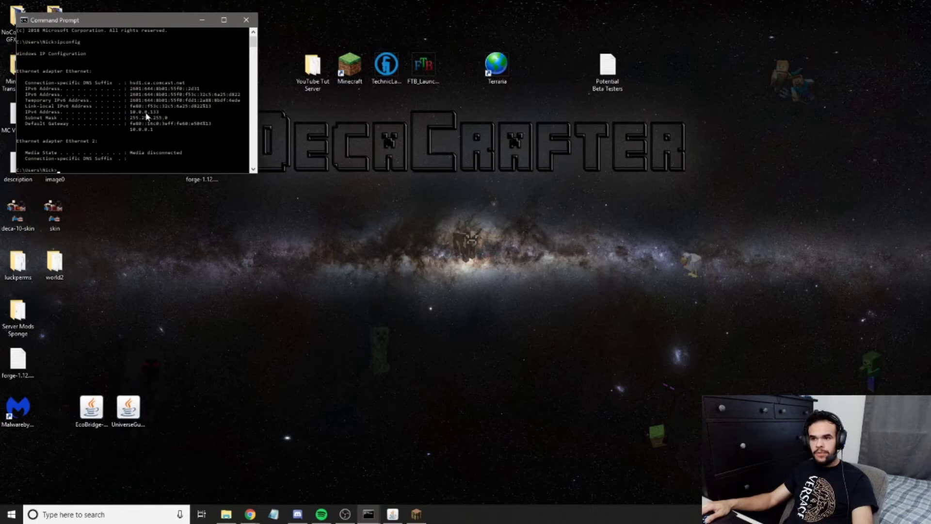
- Load the router admin page at 10.0.0.1 in a new Chrome tab
{"action": "left_click", "coordinate": [202, 20]}
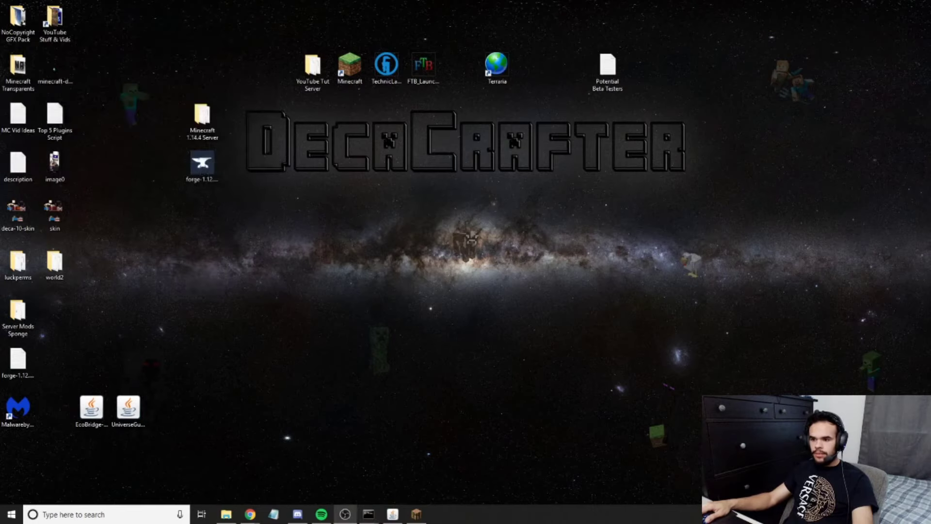
{"action": "mouse_move", "coordinate": [250, 515]}
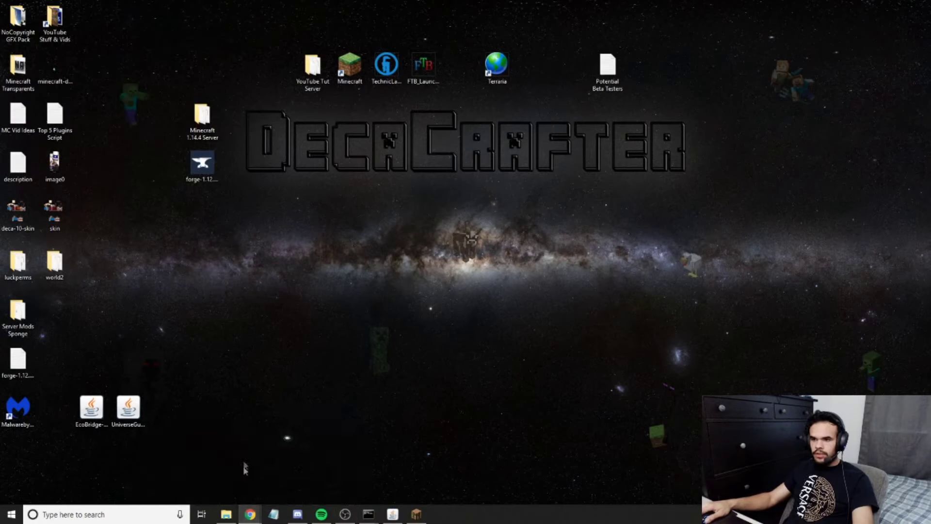
{"action": "left_click", "coordinate": [285, 470]}
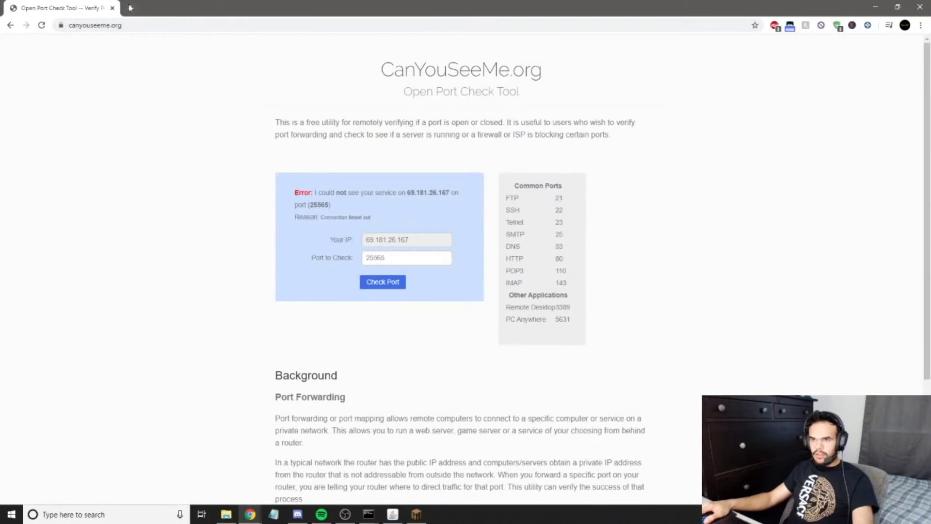
{"action": "left_click", "coordinate": [129, 7]}
{"action": "type", "text": "10.0.0.1"}
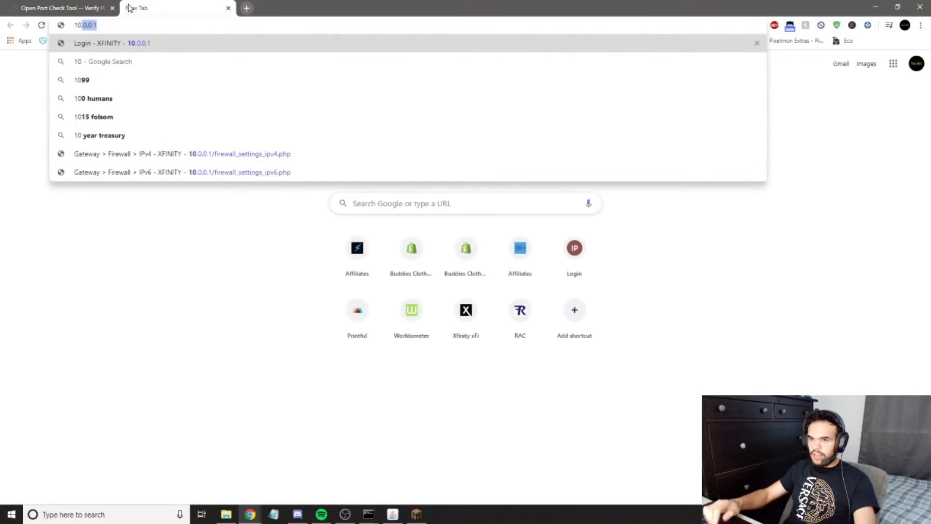
{"action": "key", "text": "Return"}
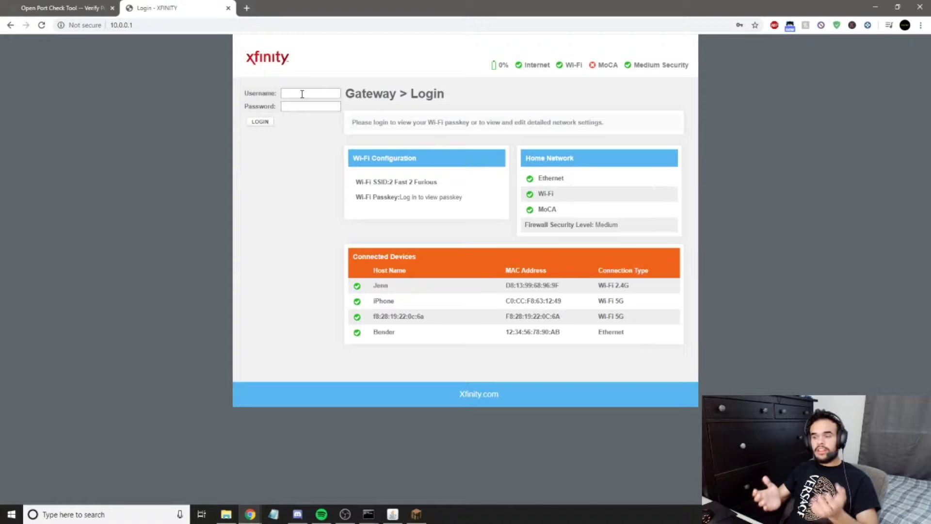
- Sign in with the saved router login and reach the 2 Fast 2 Furious network's advanced settings
{"action": "left_click", "coordinate": [302, 94]}
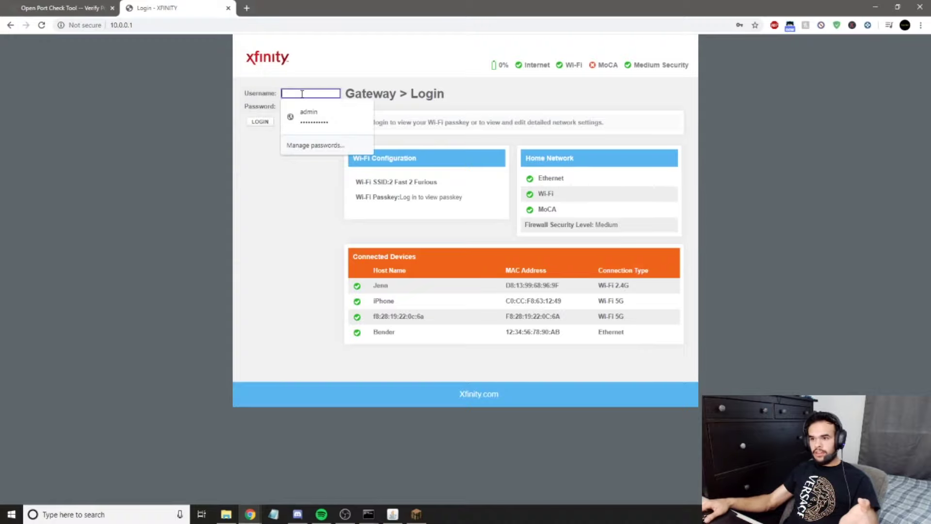
{"action": "left_click", "coordinate": [294, 120]}
{"action": "left_click", "coordinate": [257, 124]}
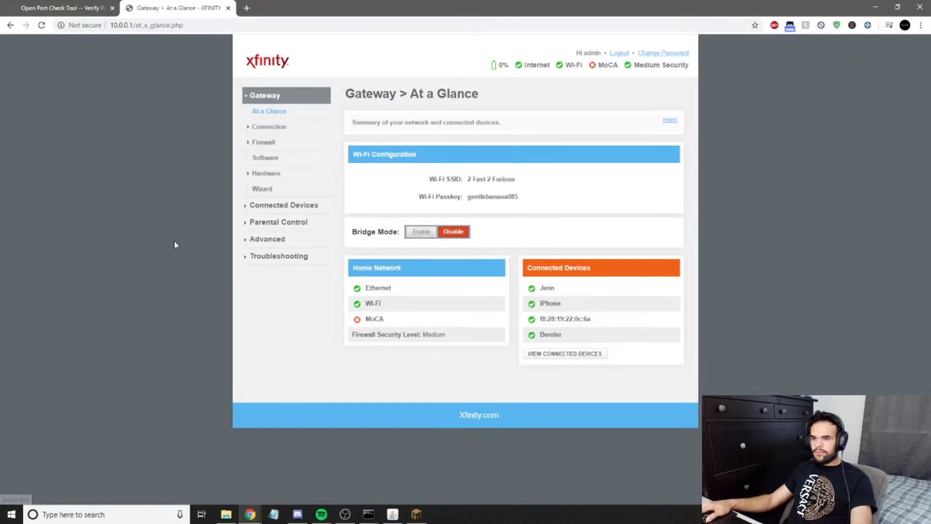
{"action": "left_click", "coordinate": [261, 238]}
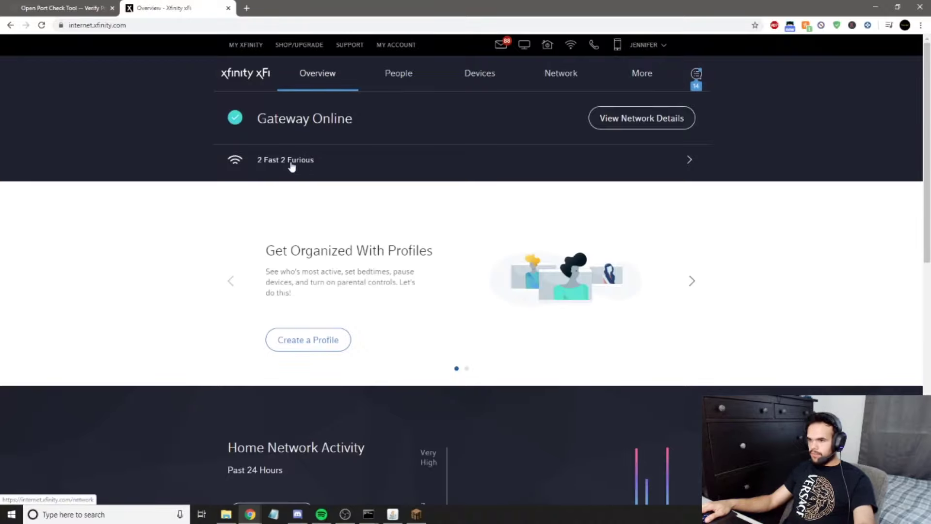
{"action": "left_click", "coordinate": [291, 163]}
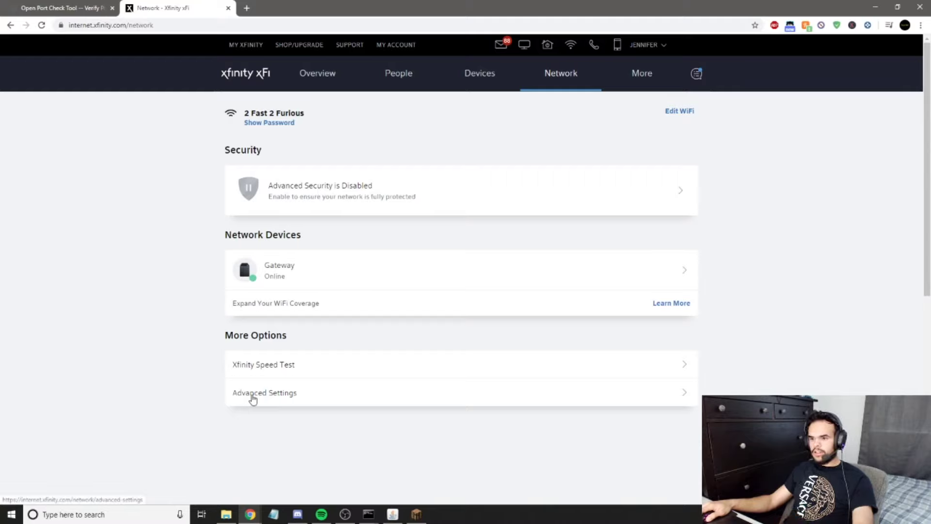
{"action": "left_click", "coordinate": [253, 398]}
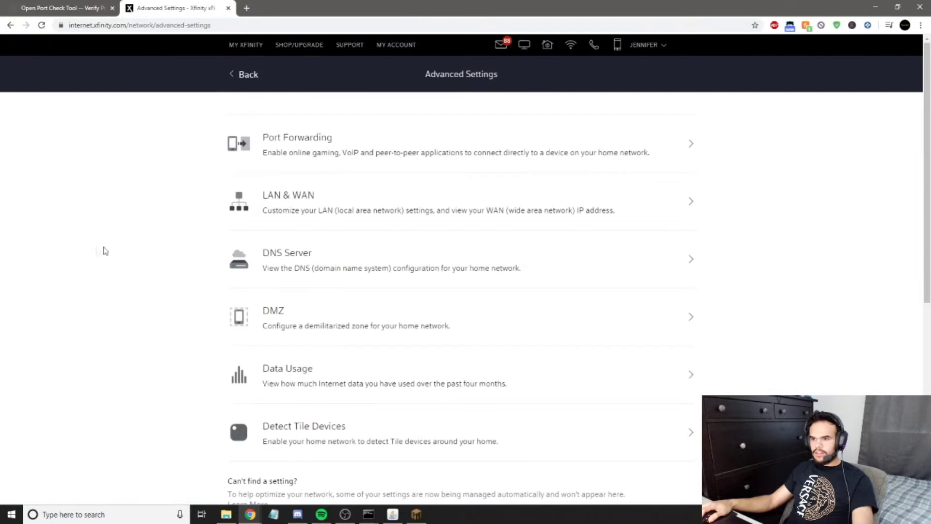
- Start a new port forward under Port Forwarding with Bender as the device
{"action": "left_click", "coordinate": [331, 144]}
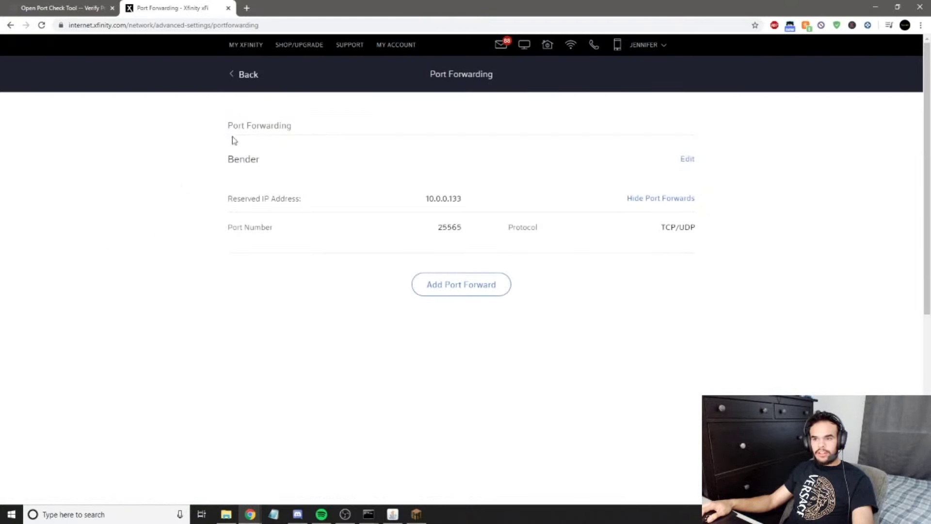
{"action": "left_click", "coordinate": [469, 290]}
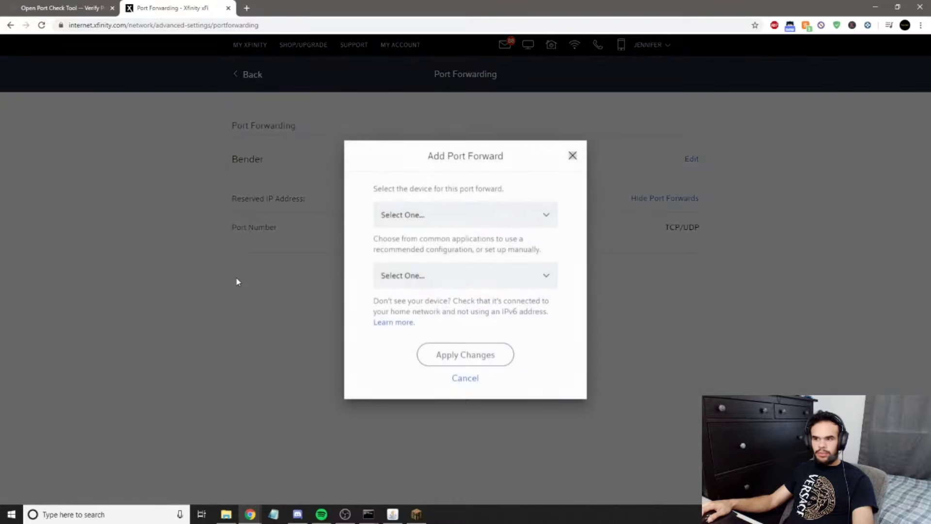
{"action": "left_click", "coordinate": [414, 217]}
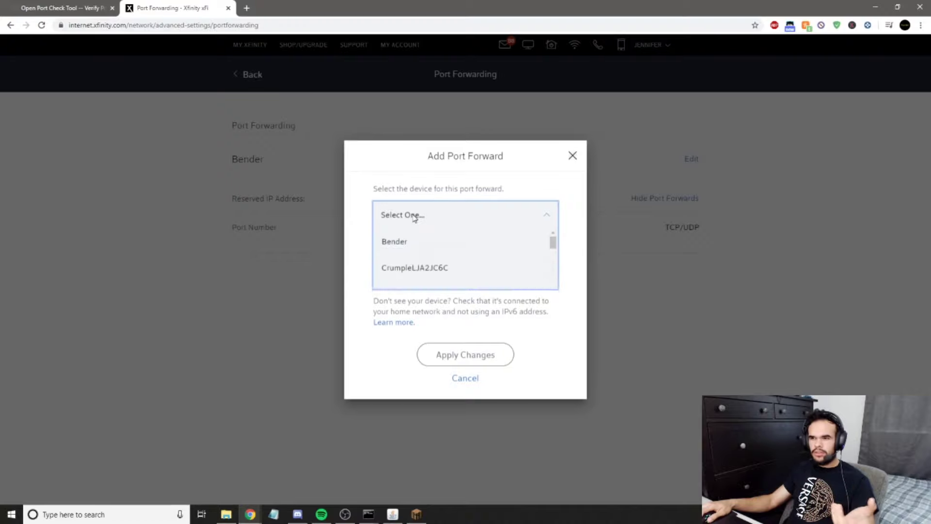
{"action": "left_click", "coordinate": [392, 242]}
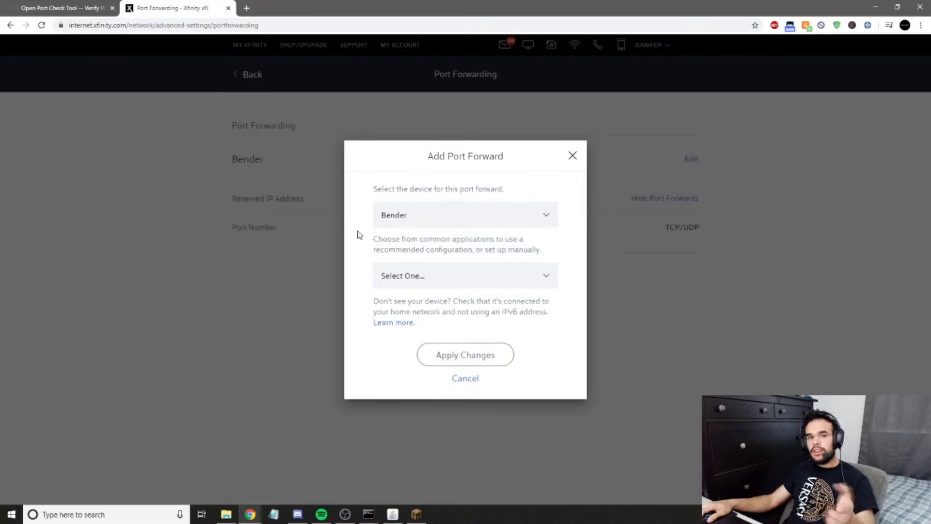
- Check Bender's IP address in Command Prompt, then open the application preset list
{"action": "mouse_move", "coordinate": [369, 514]}
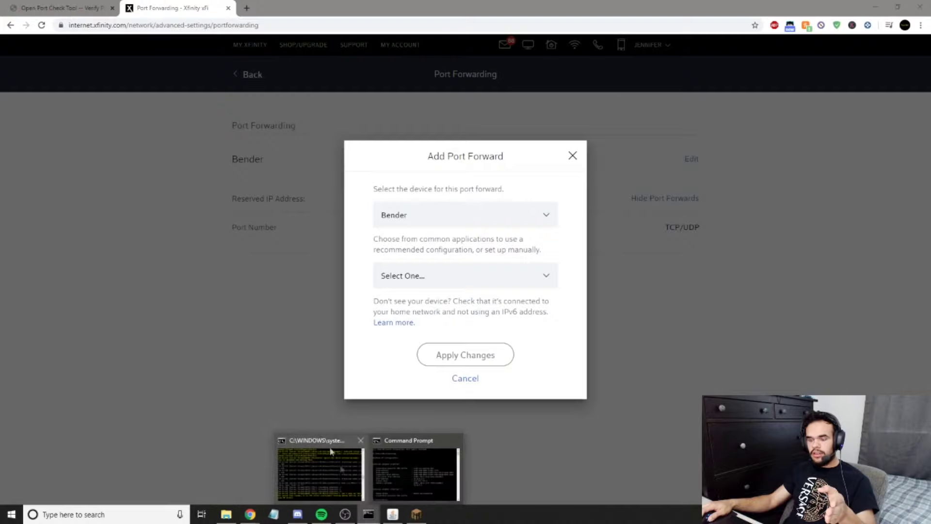
{"action": "left_click", "coordinate": [409, 480]}
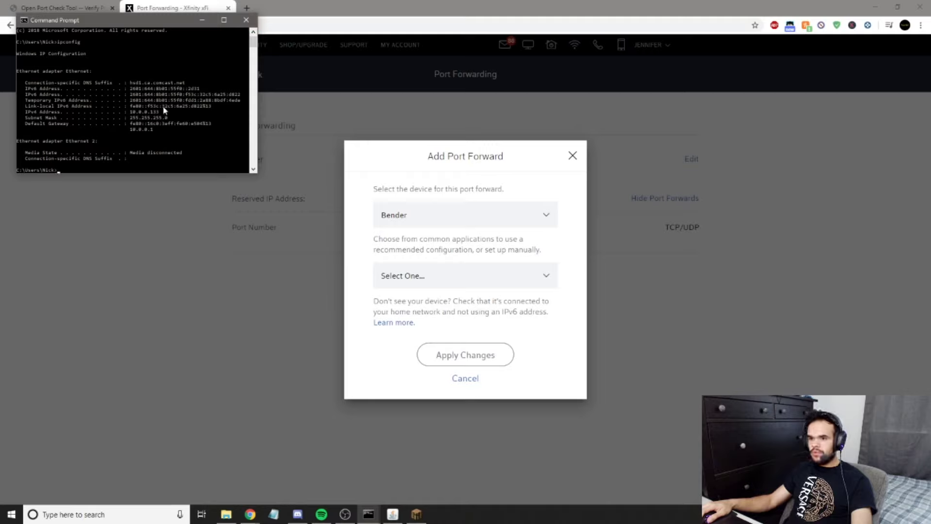
{"action": "left_click", "coordinate": [246, 20]}
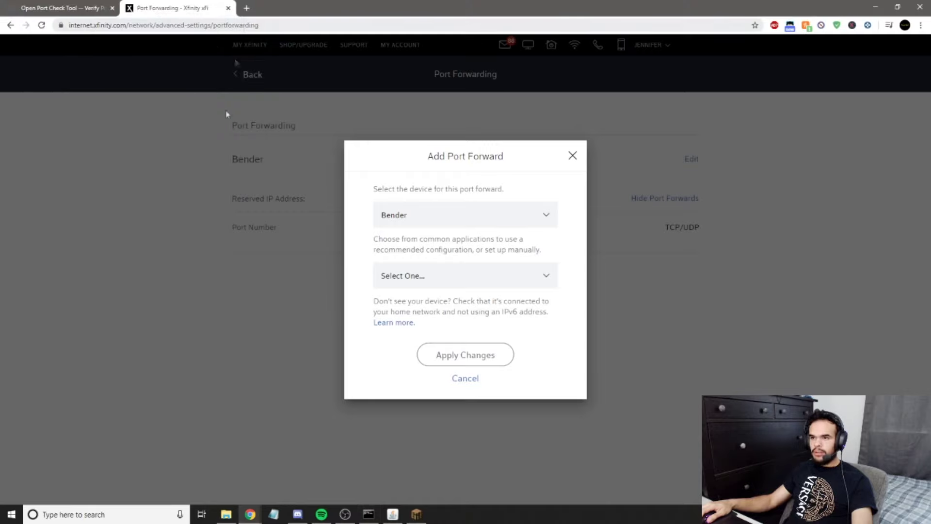
{"action": "left_click", "coordinate": [398, 281]}
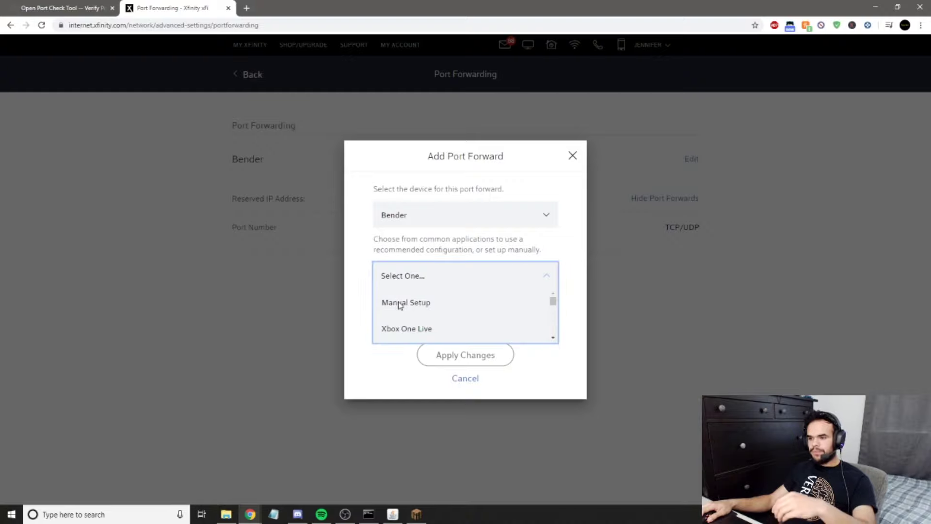
- Apply a Manual Setup forward for port 25565, dismissing the 'already in use' error
{"action": "scroll", "coordinate": [399, 305], "scroll_direction": "down", "scroll_amount": 5}
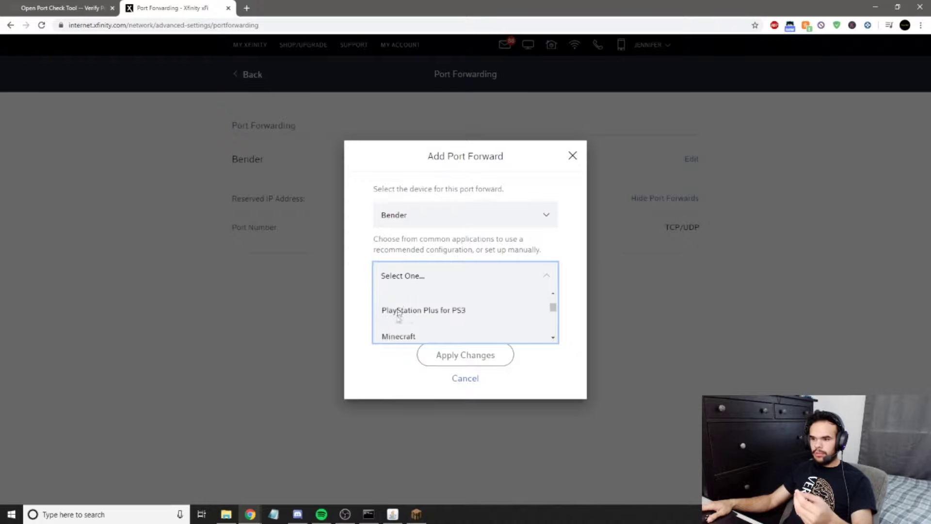
{"action": "scroll", "coordinate": [407, 313], "scroll_direction": "up", "scroll_amount": 5}
{"action": "left_click", "coordinate": [401, 306]}
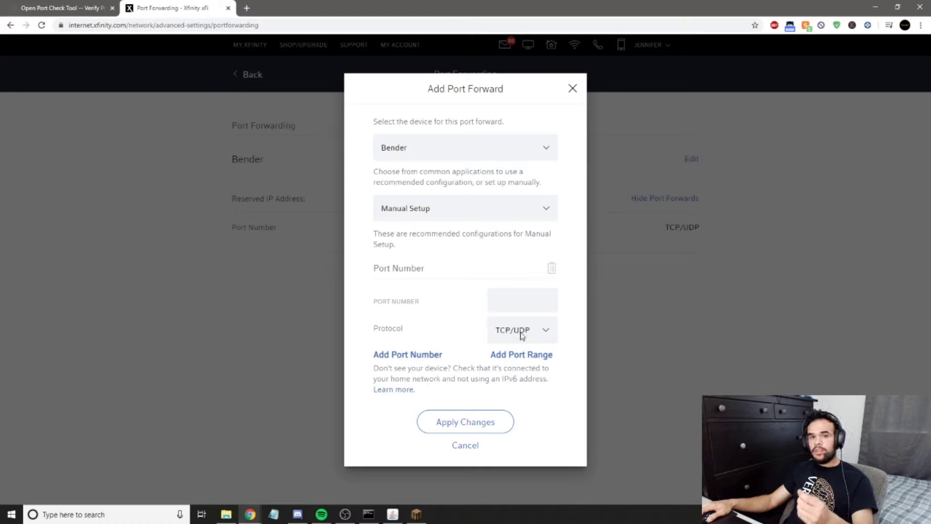
{"action": "left_click", "coordinate": [517, 301]}
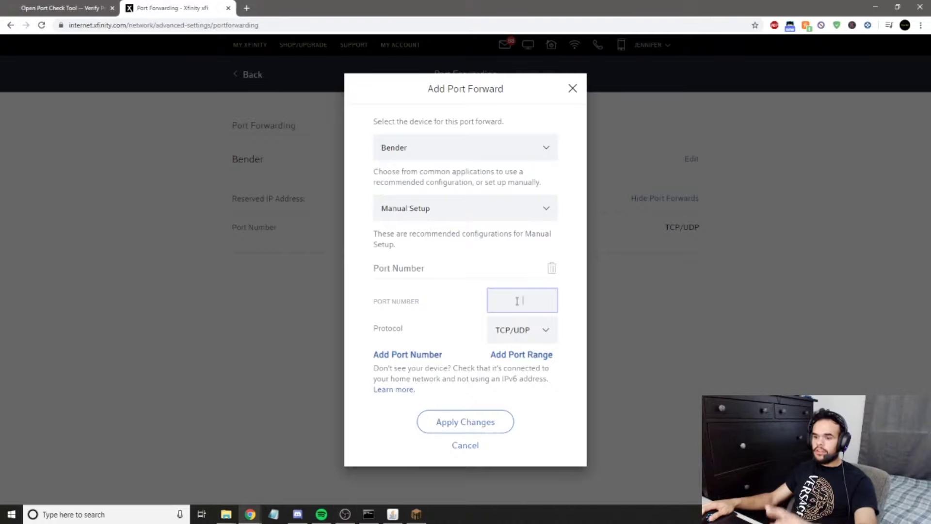
{"action": "type", "text": "25565"}
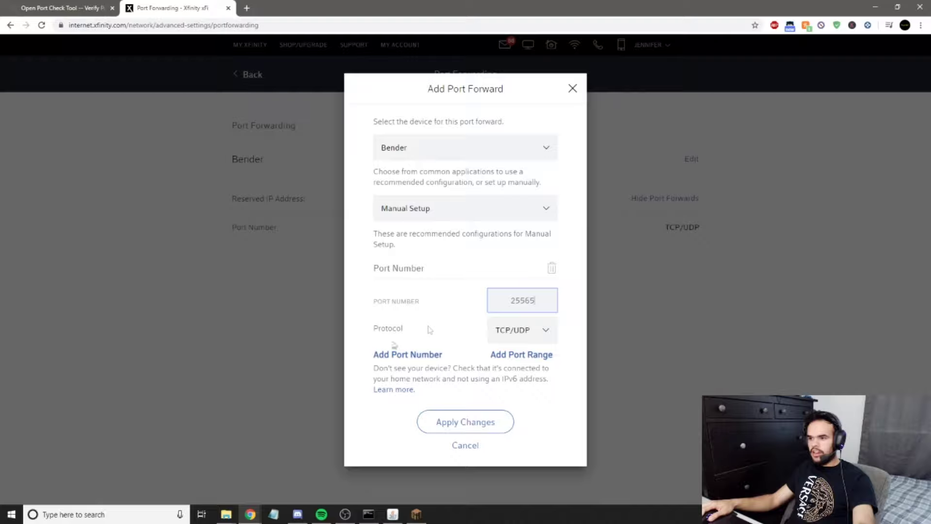
{"action": "left_click", "coordinate": [462, 429]}
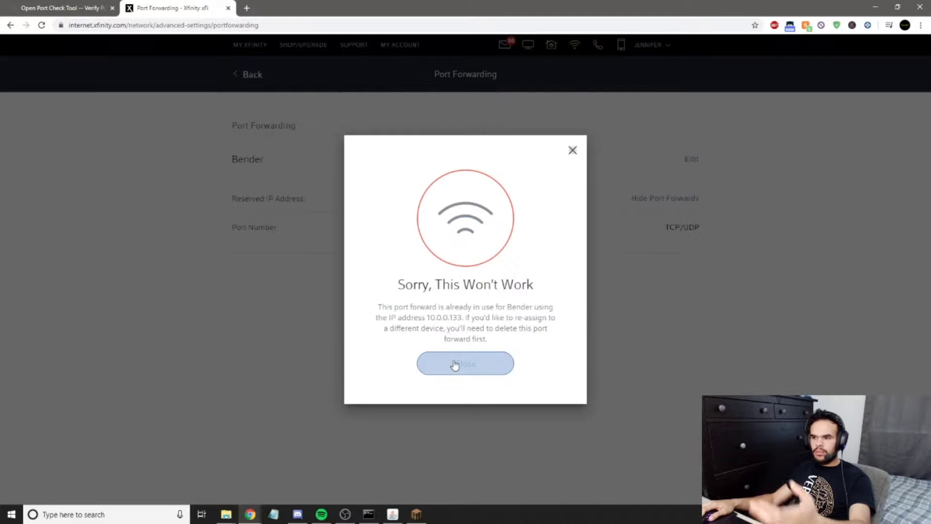
{"action": "left_click", "coordinate": [456, 363]}
- Confirm the existing 25565 TCP/UDP forward to Bender at 10.0.0.133, then return to CanYouSeeMe
{"action": "left_click_drag", "start_coordinate": [439, 233], "coordinate": [731, 224]}
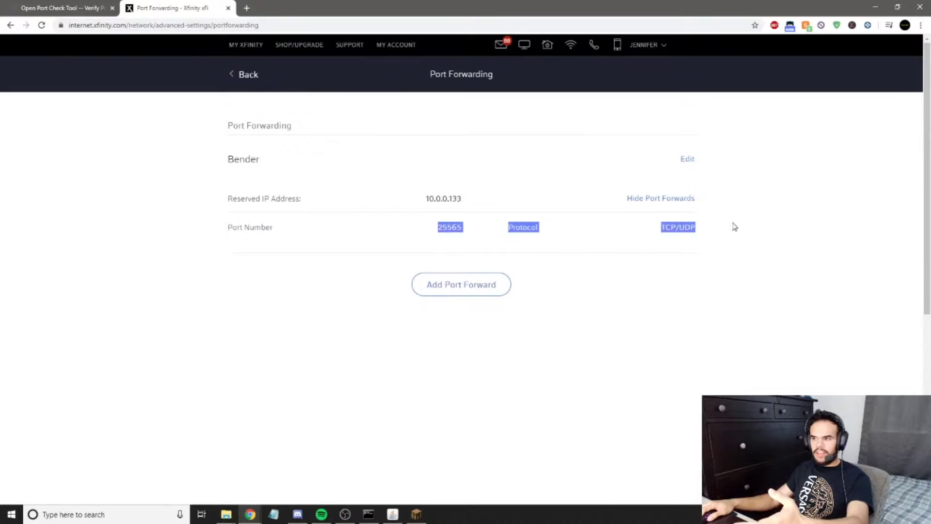
{"action": "left_click", "coordinate": [688, 226]}
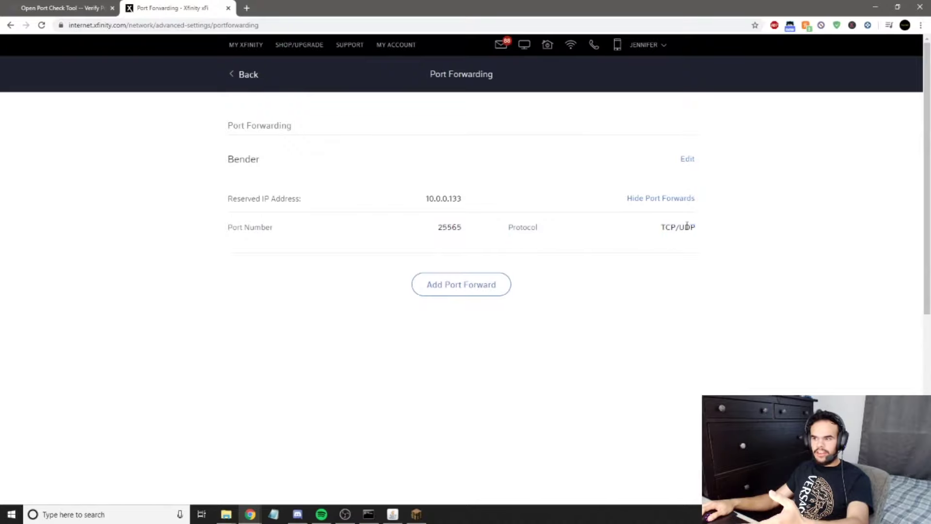
{"action": "left_click", "coordinate": [72, 10]}
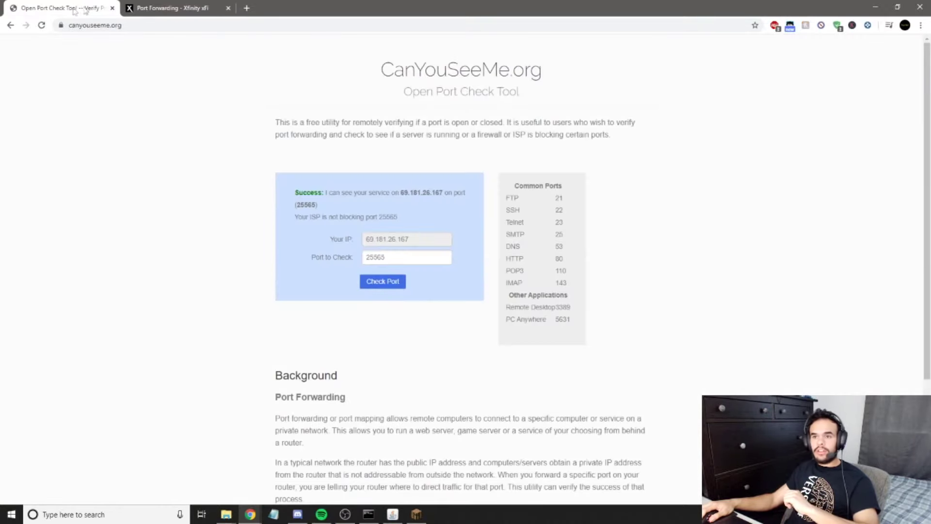
- Recheck port 25565 on CanYouSeeMe for a Success result, then restore the Minecraft window
{"action": "left_click", "coordinate": [384, 283]}
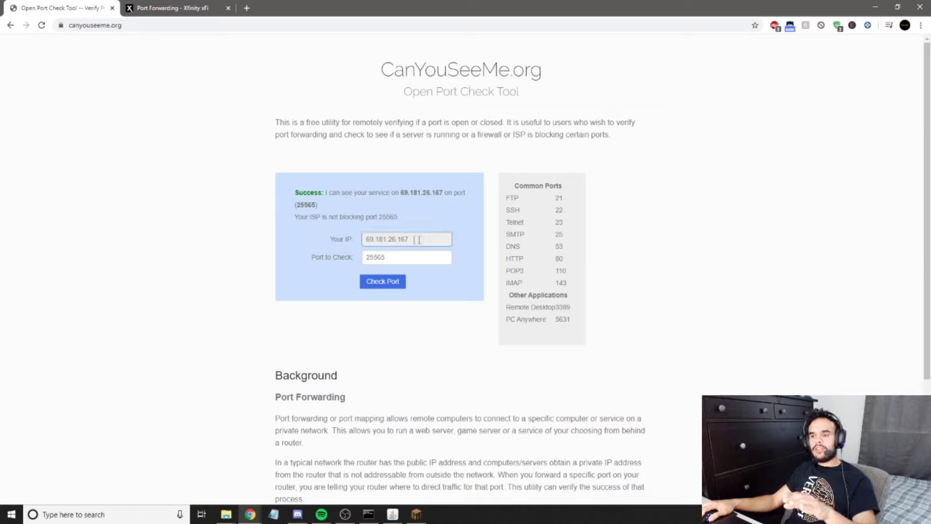
{"action": "left_click_drag", "start_coordinate": [417, 239], "coordinate": [357, 236]}
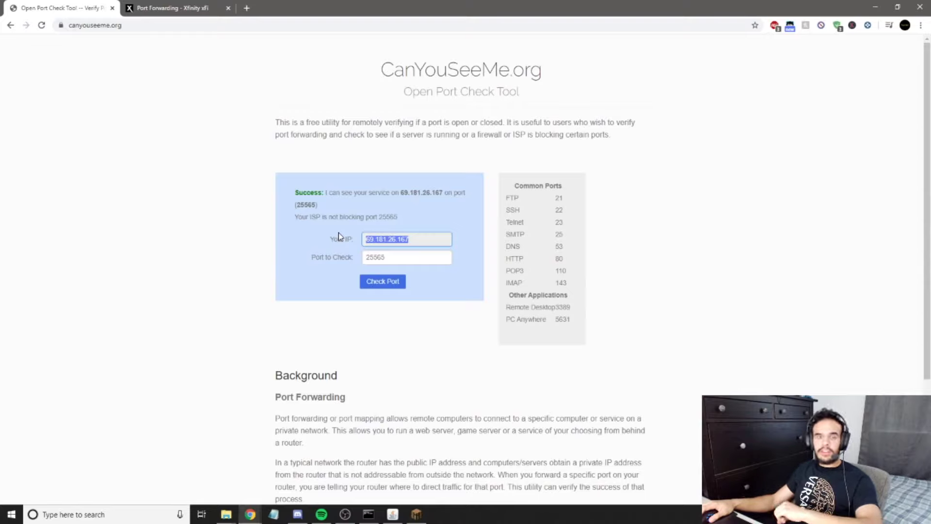
{"action": "left_click", "coordinate": [425, 349]}
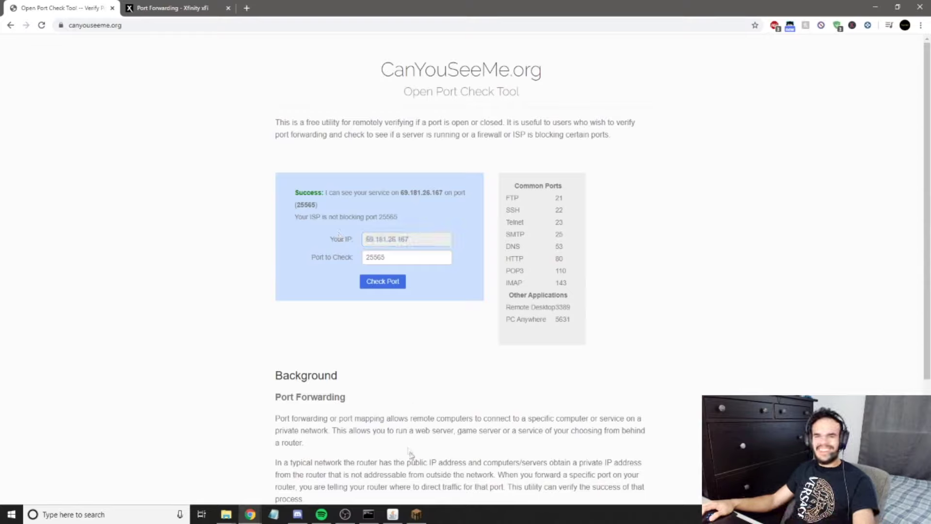
{"action": "left_click", "coordinate": [416, 514]}
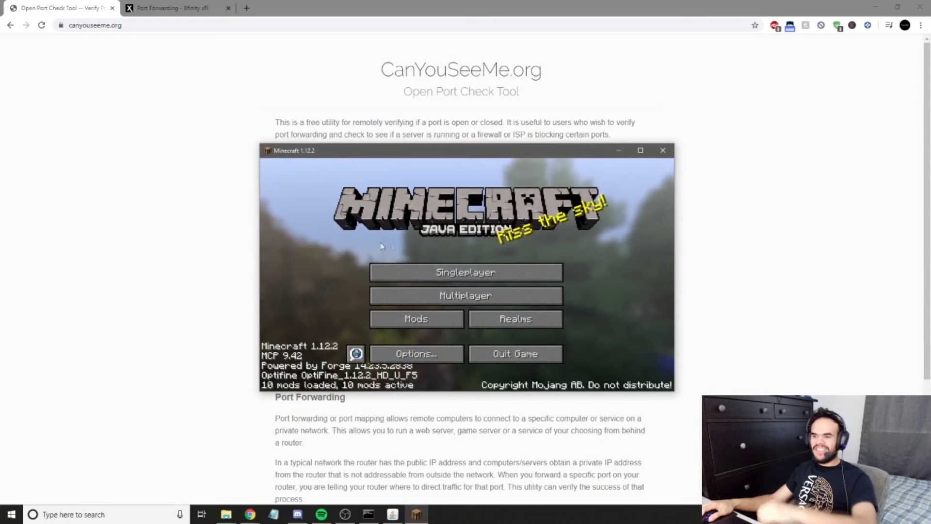
- Add a multiplayer server entry named 'tut server' with address localhost
{"action": "left_click", "coordinate": [457, 297]}
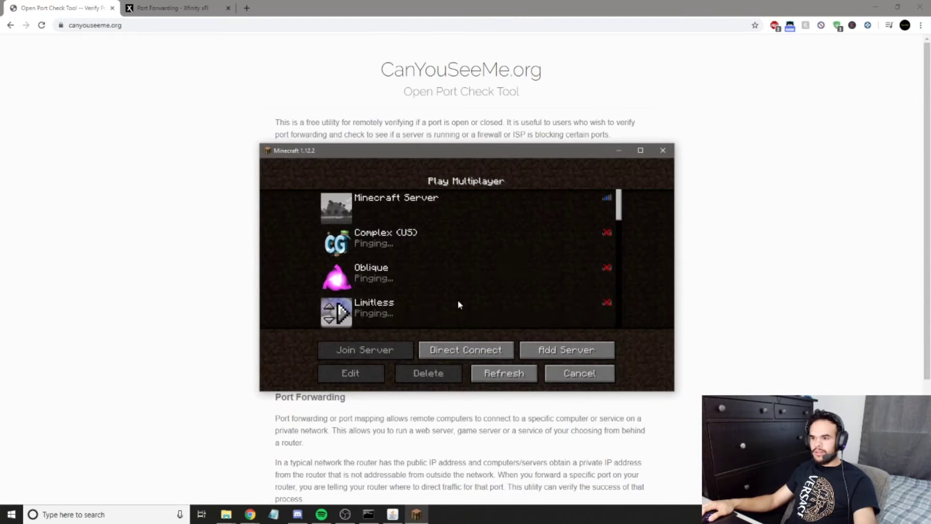
{"action": "left_click", "coordinate": [549, 351]}
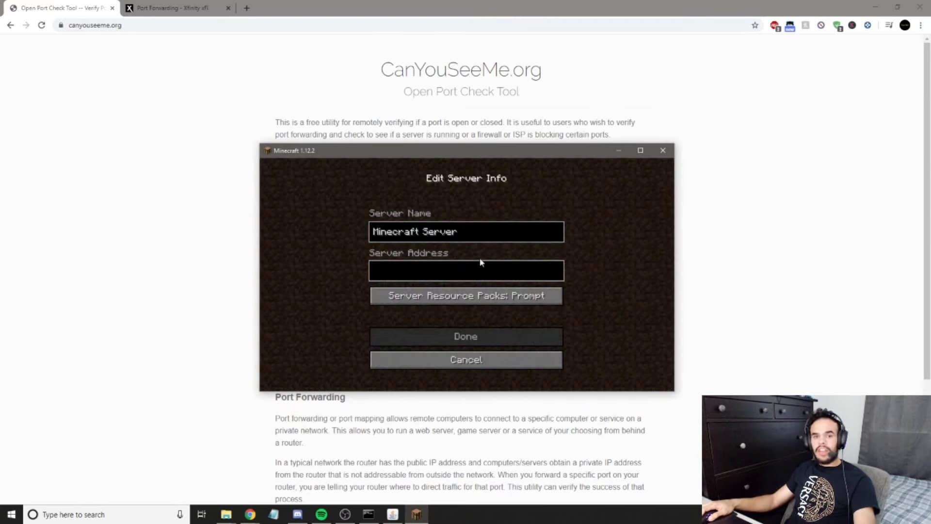
{"action": "key", "text": "BackSpace"}
{"action": "key", "text": "BackSpace"}
{"action": "key", "text": "BackSpace"}
{"action": "key", "text": "BackSpace"}
{"action": "key", "text": "BackSpace"}
{"action": "key", "text": "BackSpace"}
{"action": "key", "text": "BackSpace"}
{"action": "key", "text": "BackSpace"}
{"action": "key", "text": "BackSpace"}
{"action": "key", "text": "BackSpace"}
{"action": "key", "text": "BackSpace"}
{"action": "key", "text": "BackSpace"}
{"action": "key", "text": "BackSpace"}
{"action": "key", "text": "BackSpace"}
{"action": "key", "text": "BackSpace"}
{"action": "key", "text": "BackSpace"}
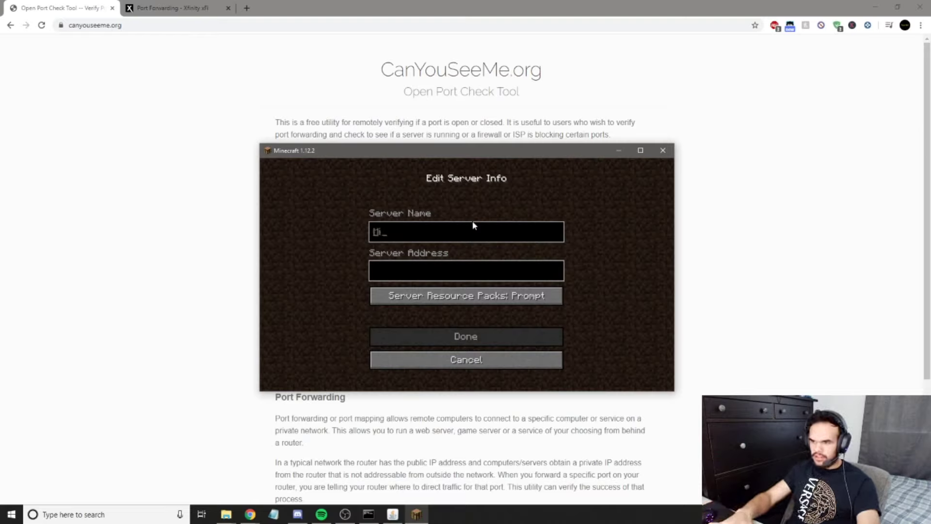
{"action": "type", "text": "tut se"}
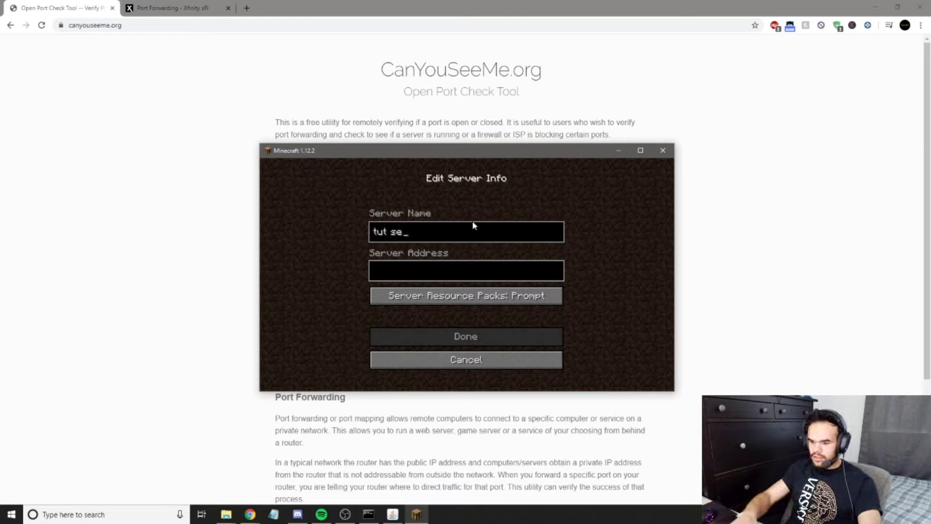
{"action": "type", "text": "rver"}
{"action": "left_click", "coordinate": [412, 263]}
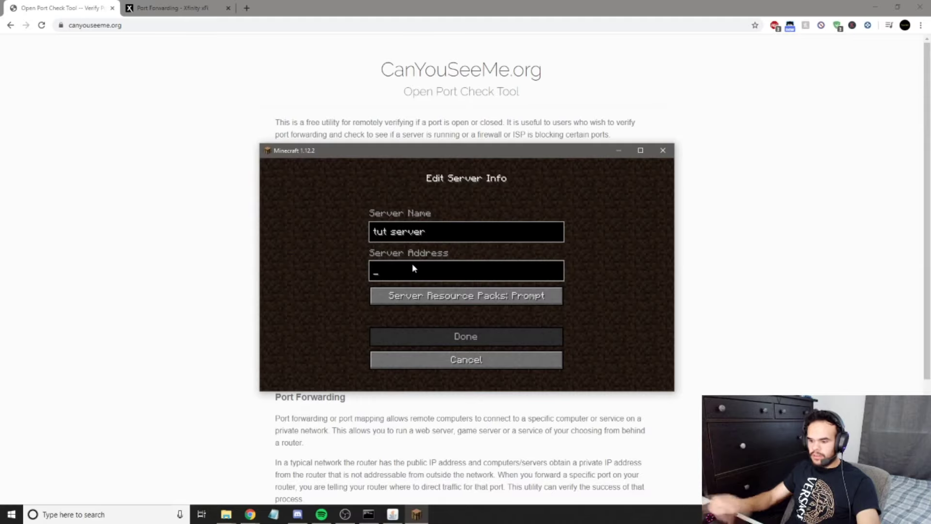
{"action": "type", "text": "local"}
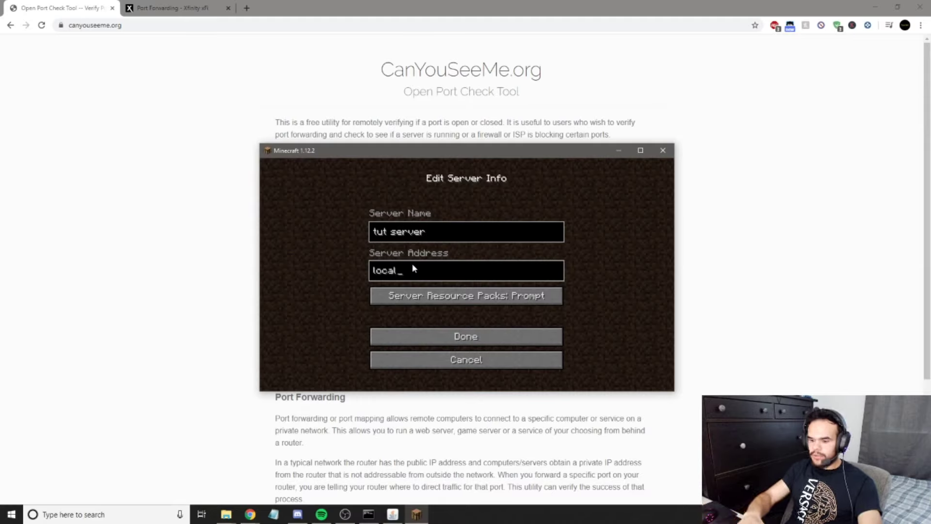
{"action": "type", "text": "host"}
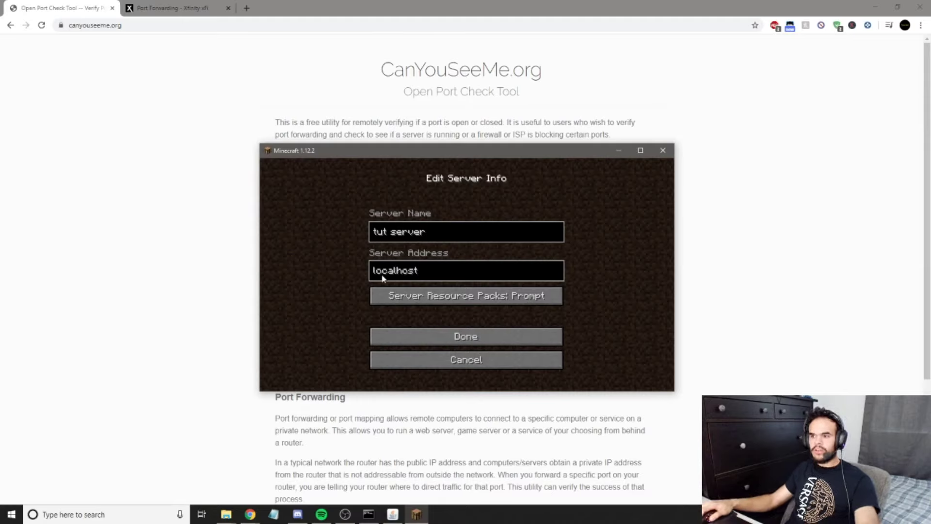
{"action": "left_click", "coordinate": [421, 341]}
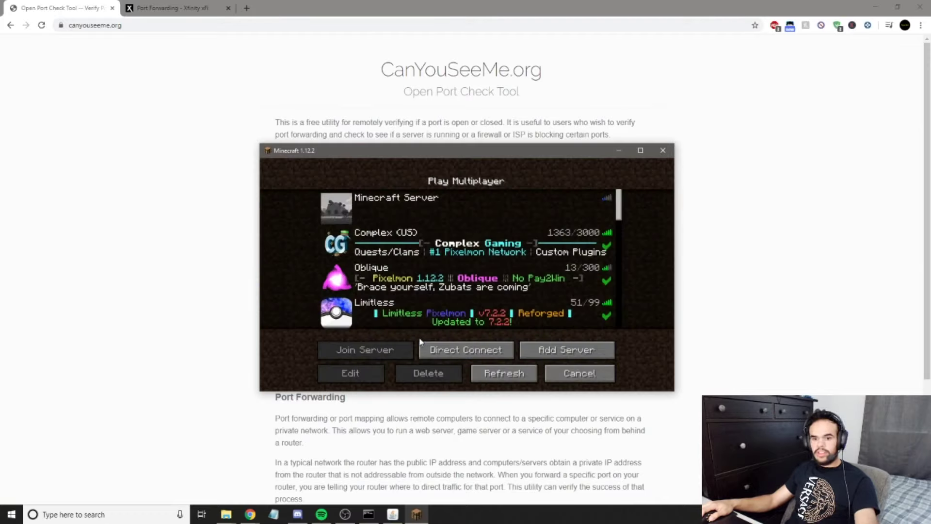
- Scroll to tut server, listed online with 0/20 players, and join it
{"action": "scroll", "coordinate": [464, 257], "scroll_direction": "down", "scroll_amount": 4}
{"action": "scroll", "coordinate": [703, 208], "scroll_direction": "down", "scroll_amount": 2}
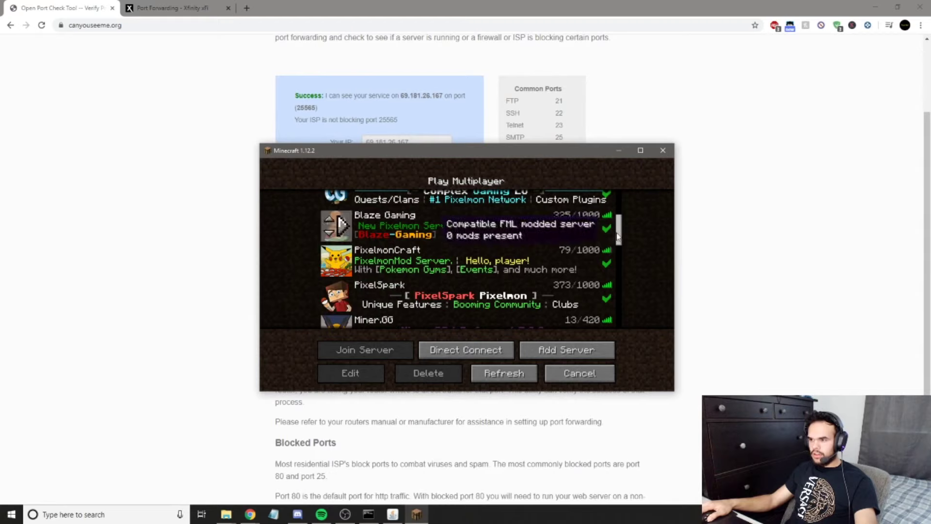
{"action": "left_click_drag", "start_coordinate": [623, 292], "coordinate": [625, 336]}
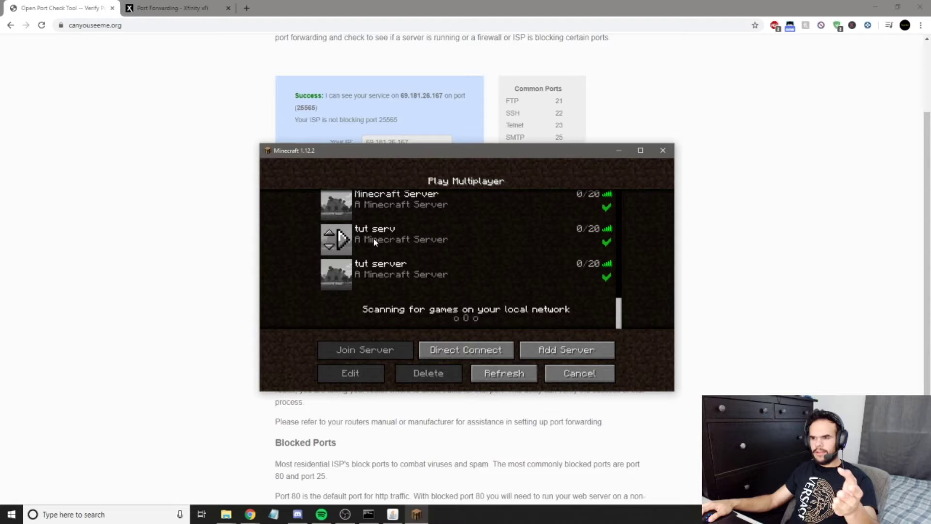
{"action": "left_click", "coordinate": [343, 272]}
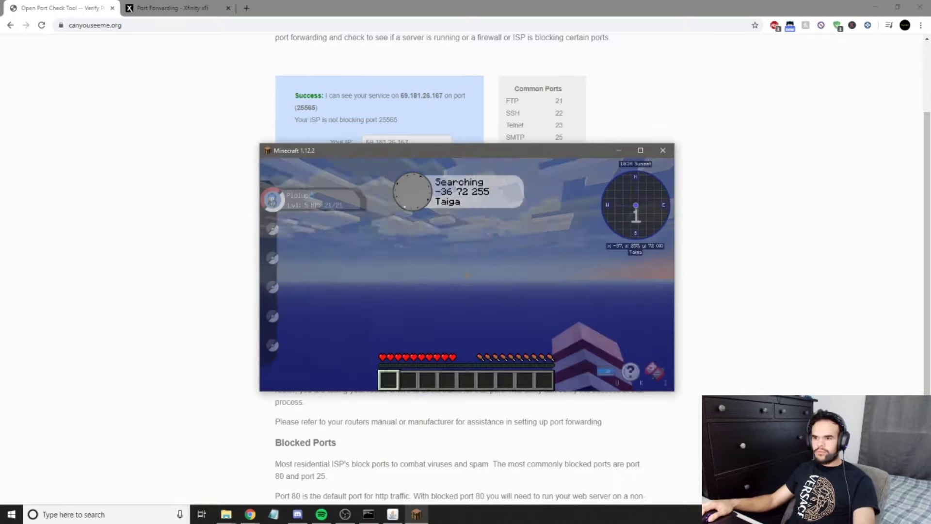
- Walk around the Taiga forest, sending out and recalling Piplup with R, then pause with Esc
{"action": "key", "text": "r"}
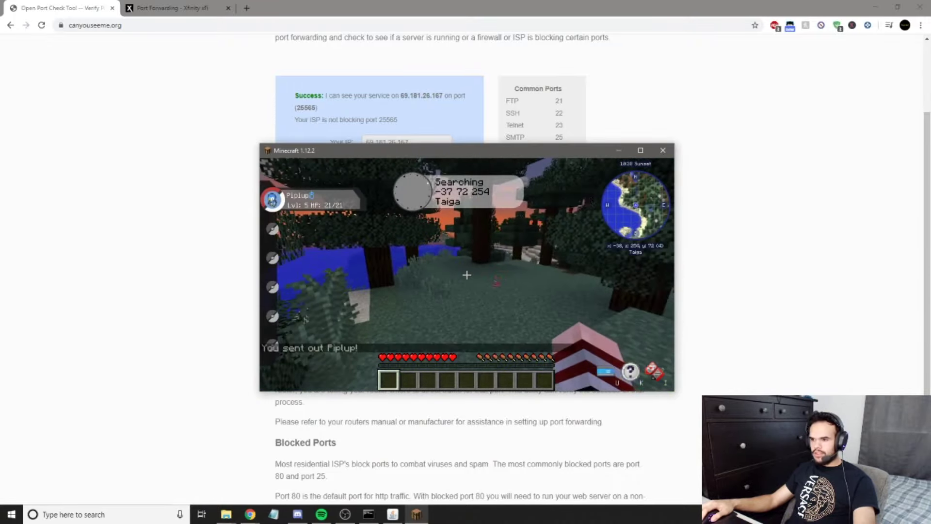
{"action": "key", "text": "w"}
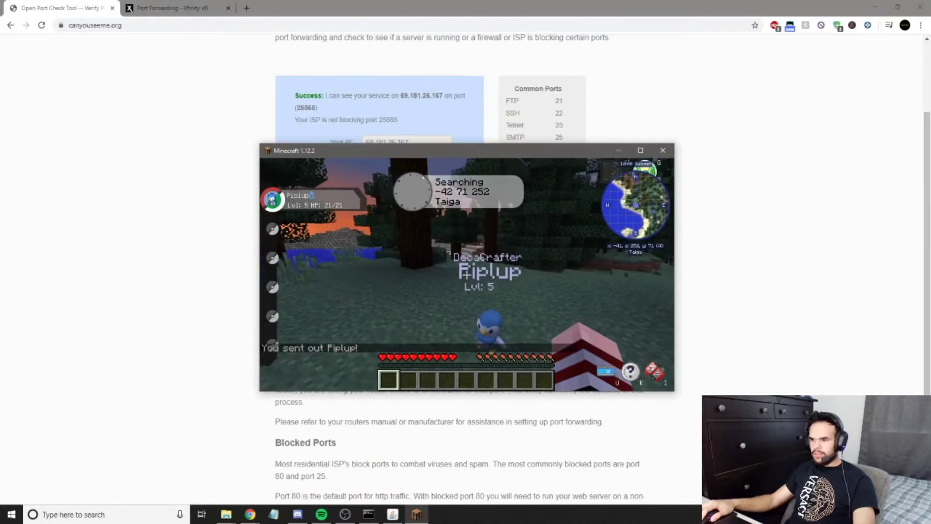
{"action": "key", "text": "w"}
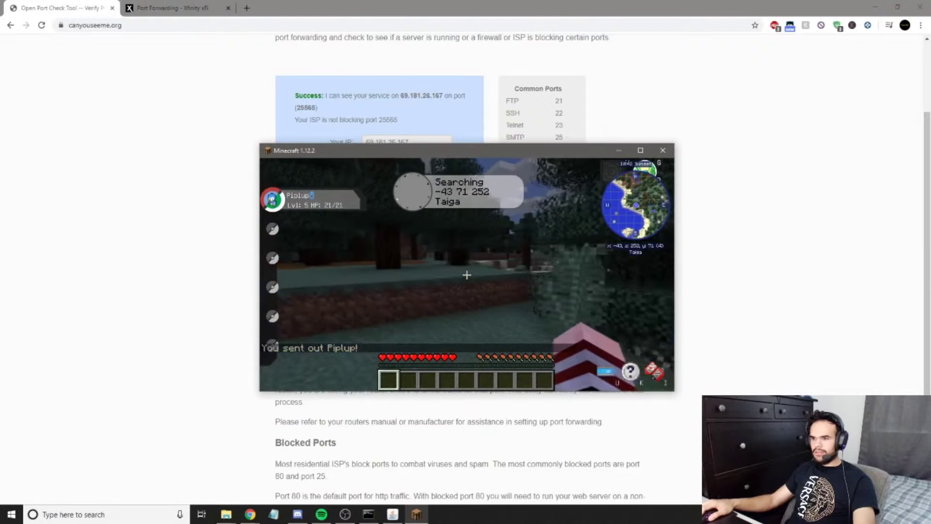
{"action": "key", "text": "w"}
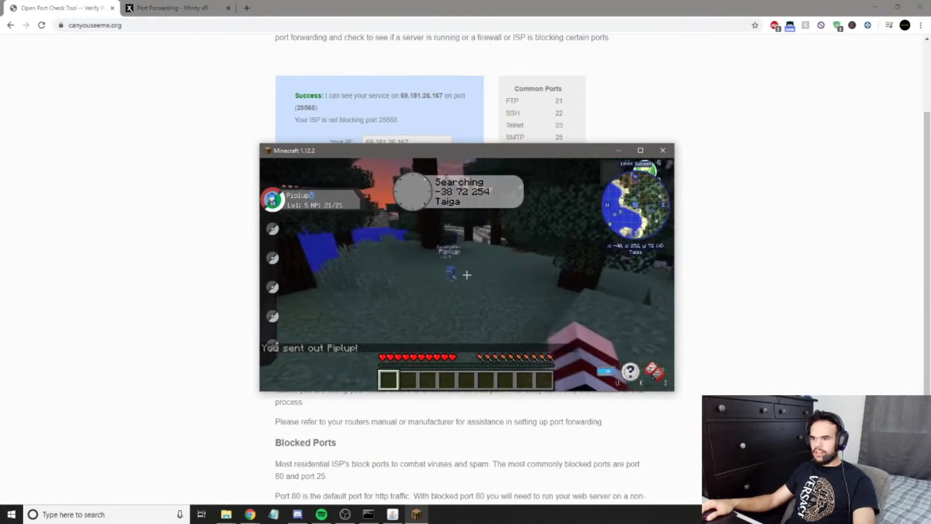
{"action": "key", "text": "r"}
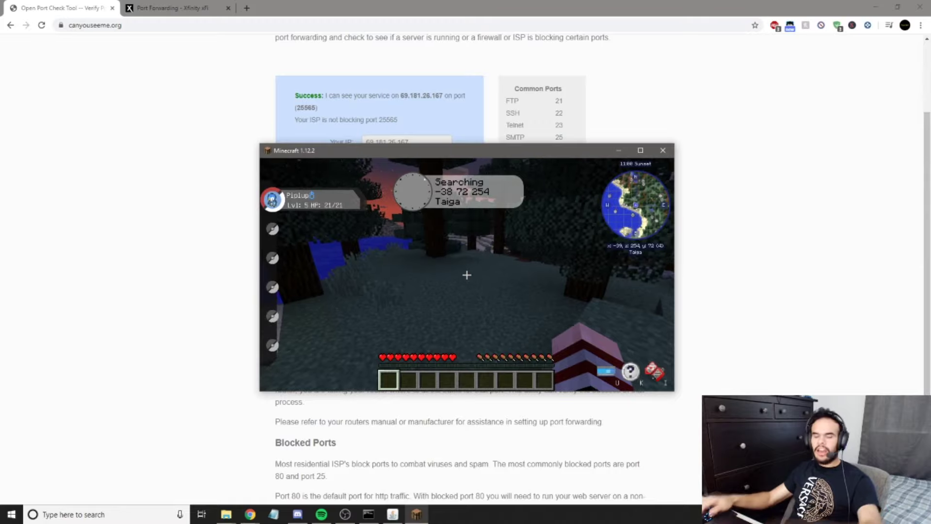
{"action": "key", "text": "Escape"}
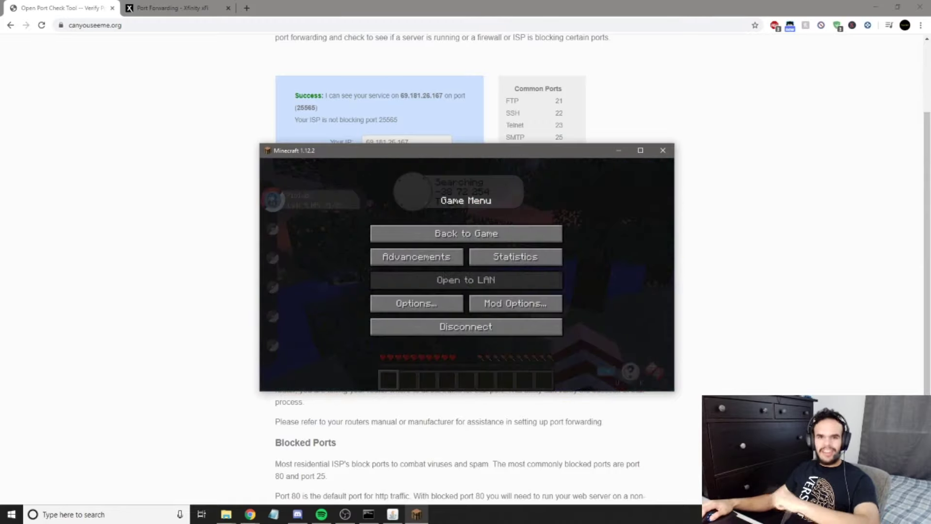